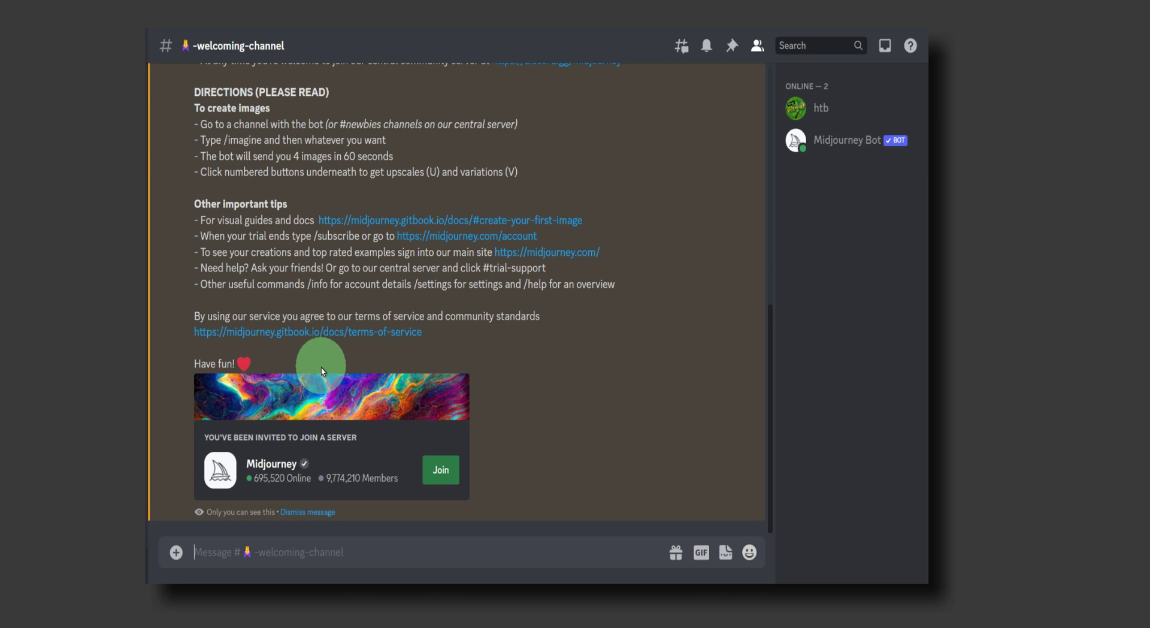
- Enter an unsent /imagine command with the prompt 'vector, minimal line logo of wolf'
left_click(278, 545)
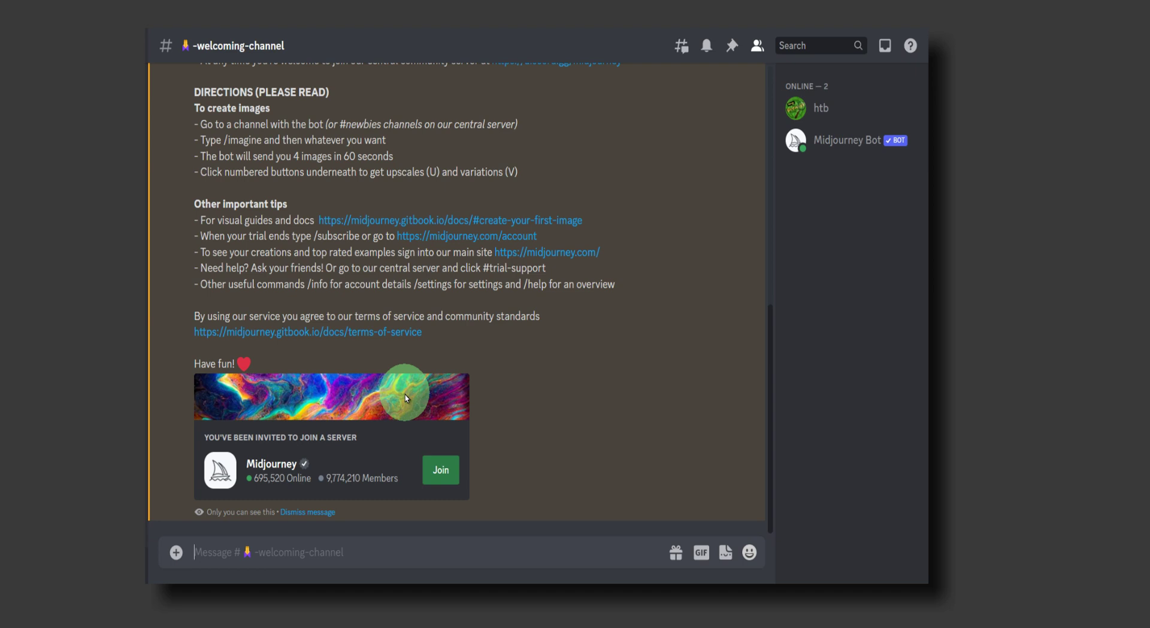
type("/ima")
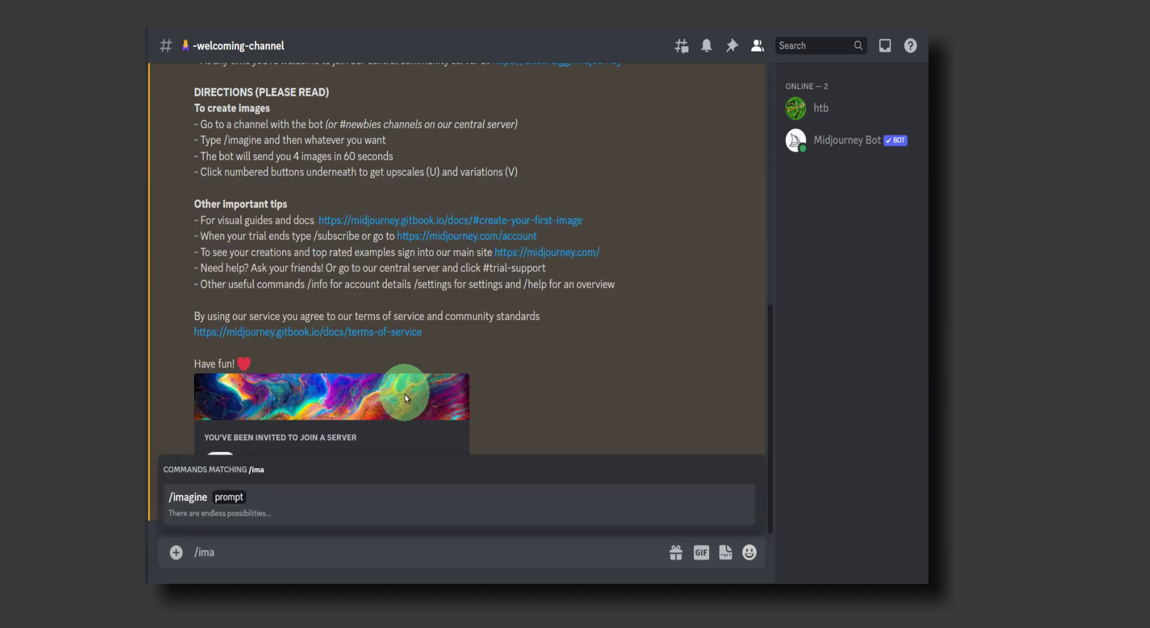
left_click(253, 509)
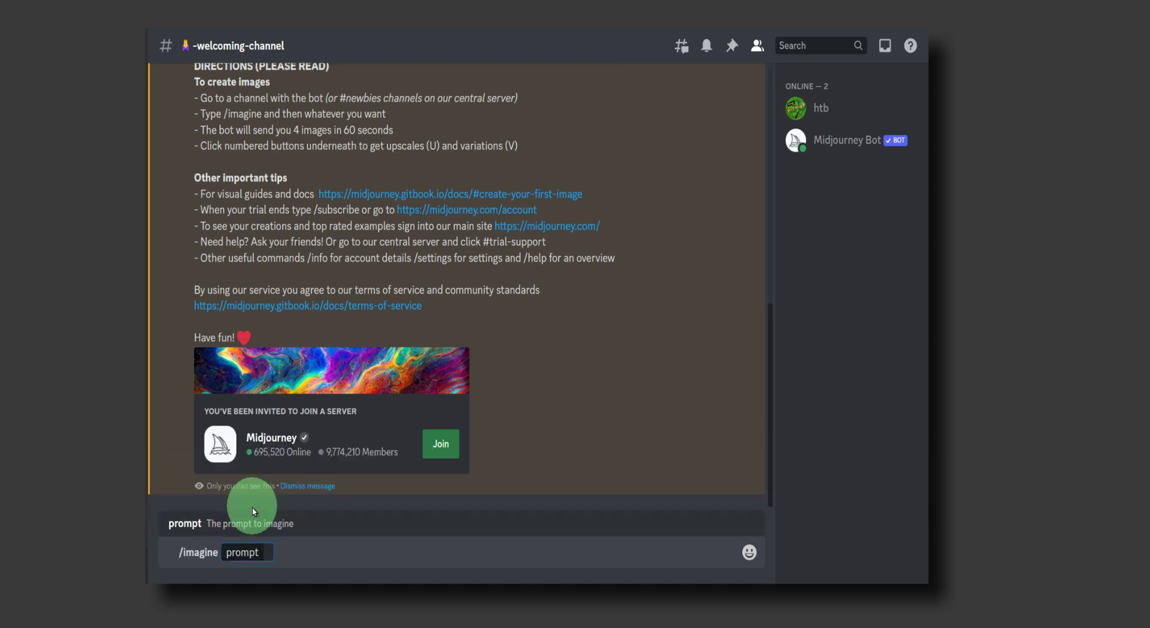
type("vector")
key("BackSpace")
key("BackSpace")
key("BackSpace")
type("tor, minimal")
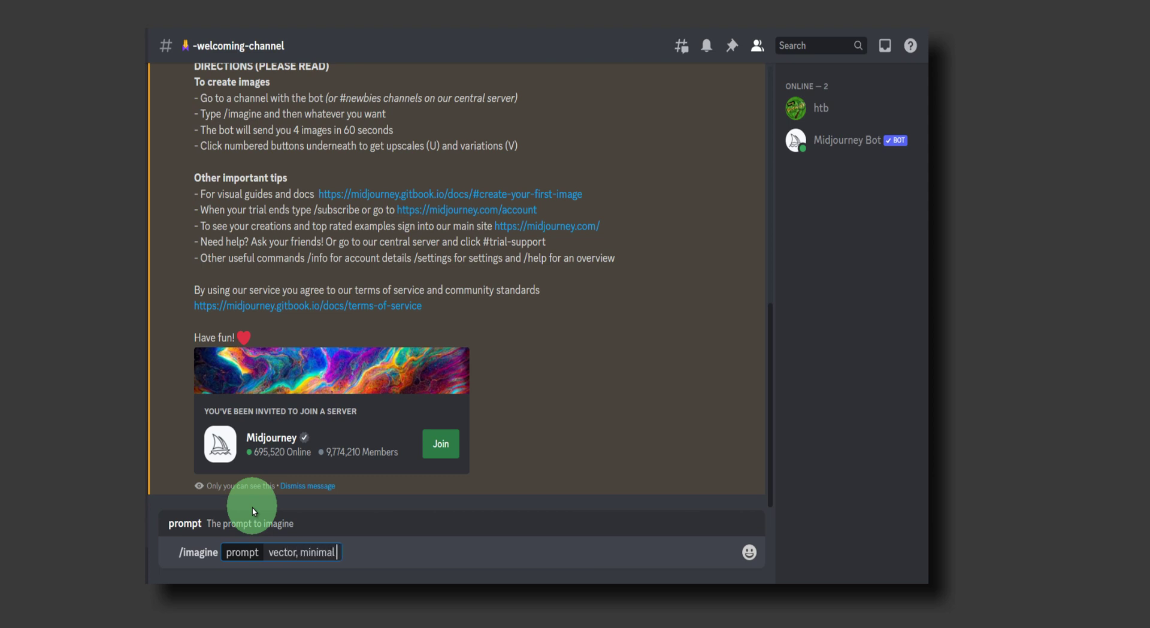
type(" line logo of wolf")
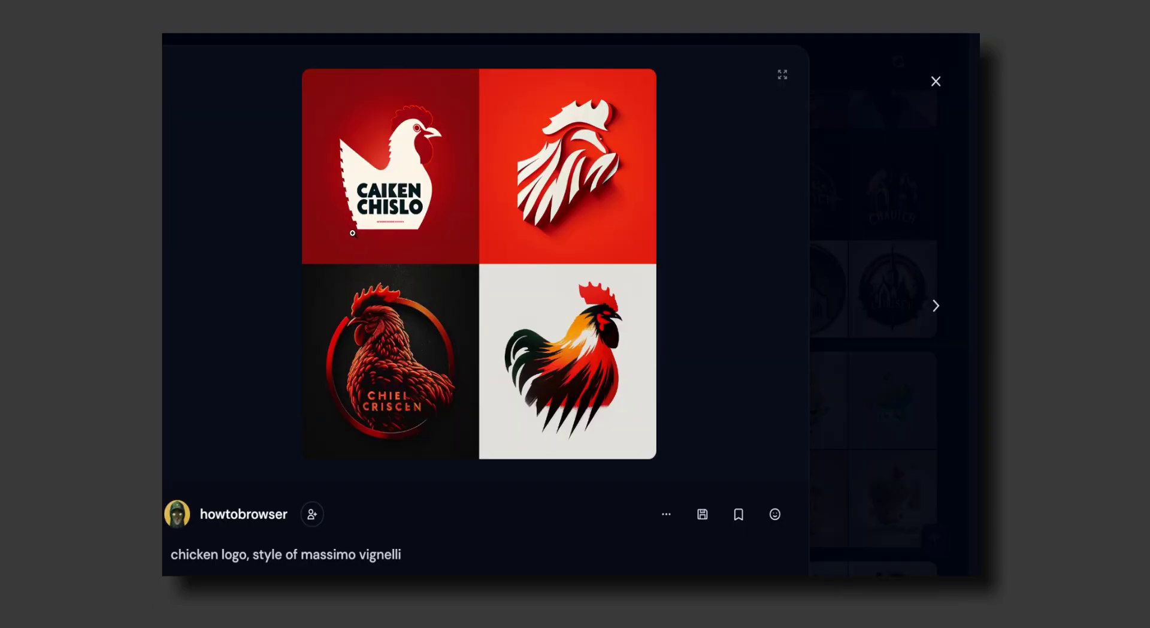
- Read the chicken logo prompt, selecting the word 'logo', then close that image
scroll(353, 229, "down", 1)
scroll(351, 227, "down", 2)
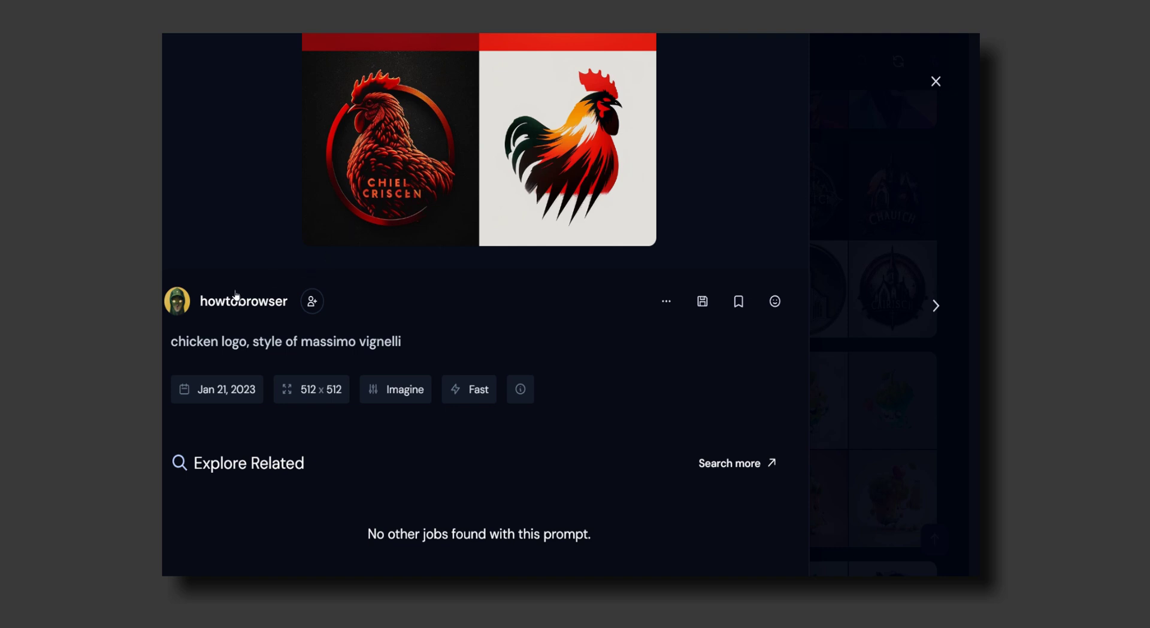
left_click_drag(221, 341, 270, 339)
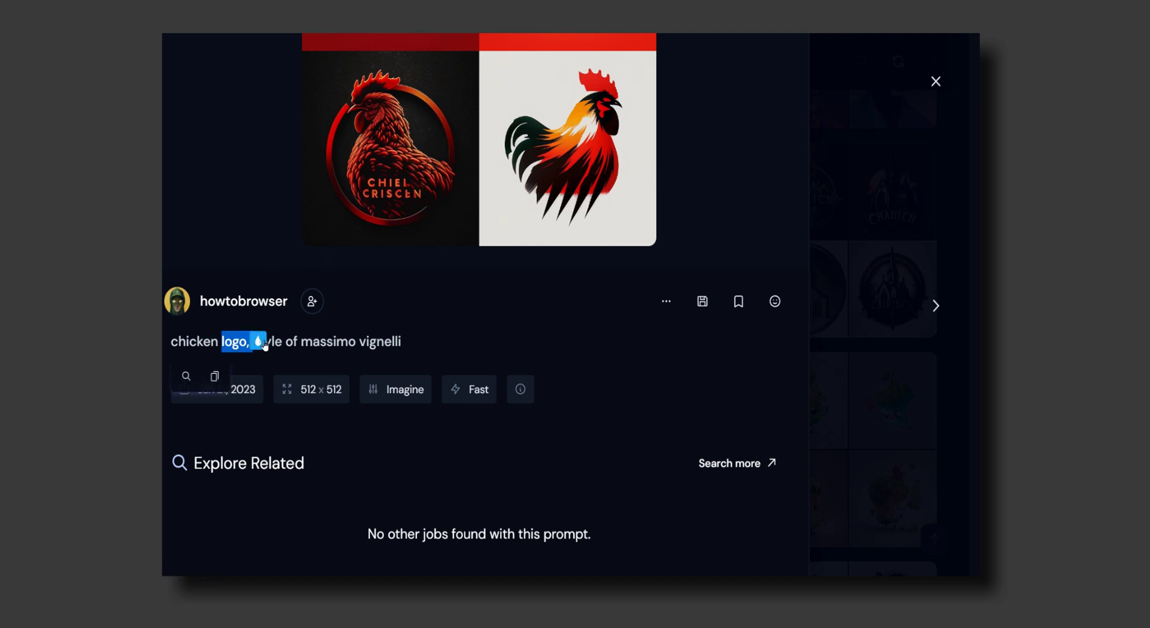
left_click(279, 340)
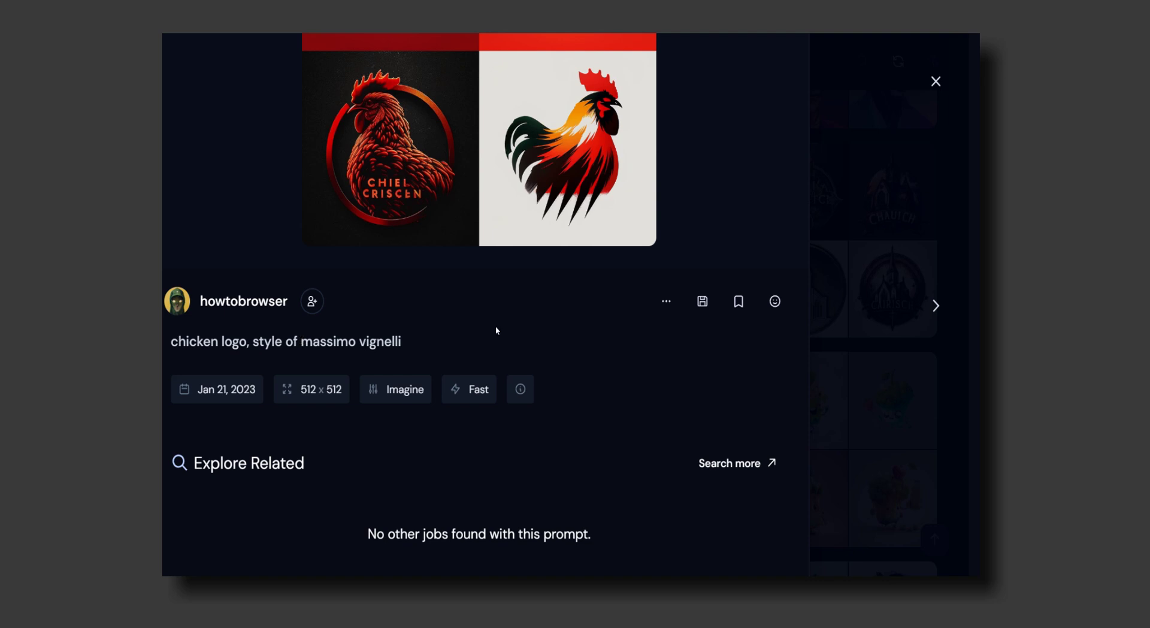
left_click(936, 81)
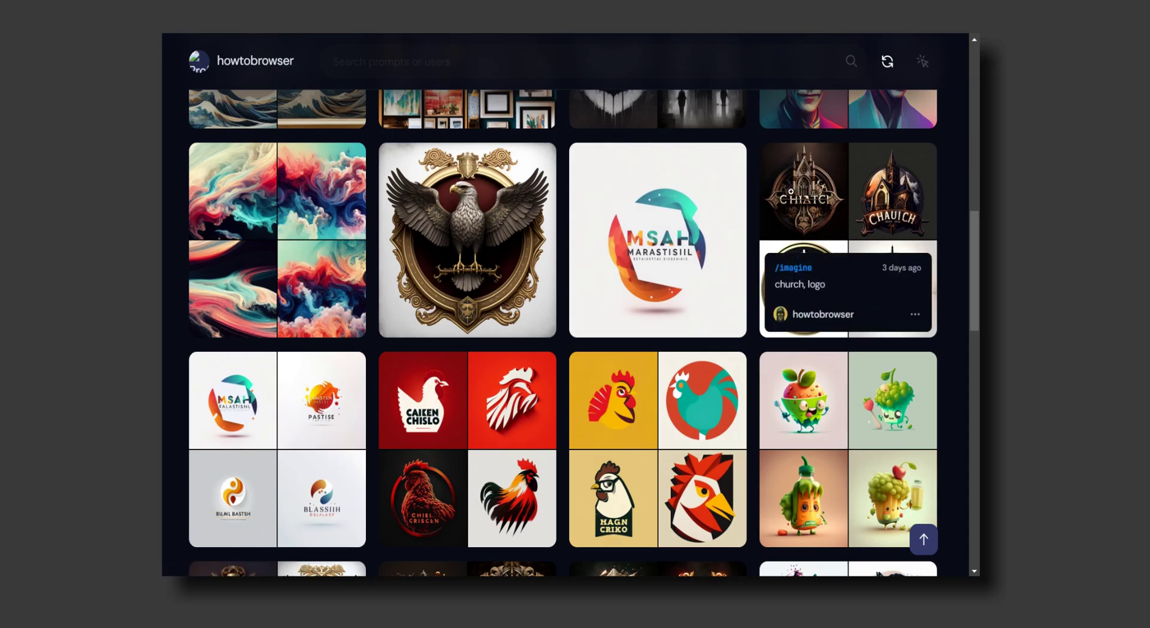
- Examine the white-background business logo set and its prompt, then close it
scroll(791, 192, "down", 1)
left_click(344, 355)
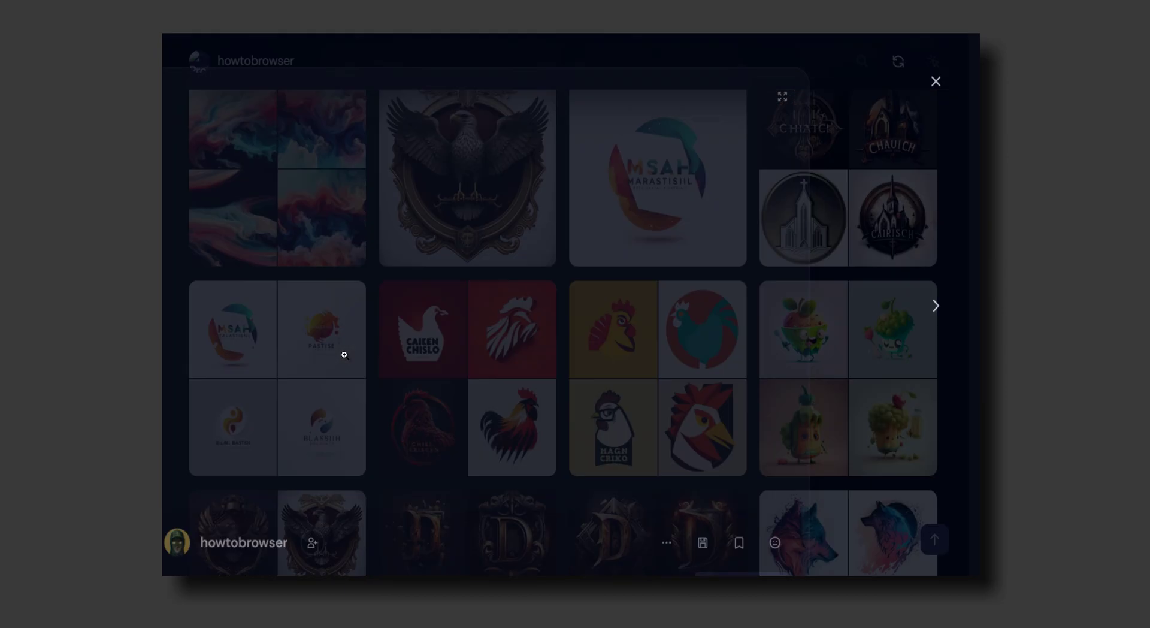
scroll(311, 363, "down", 3)
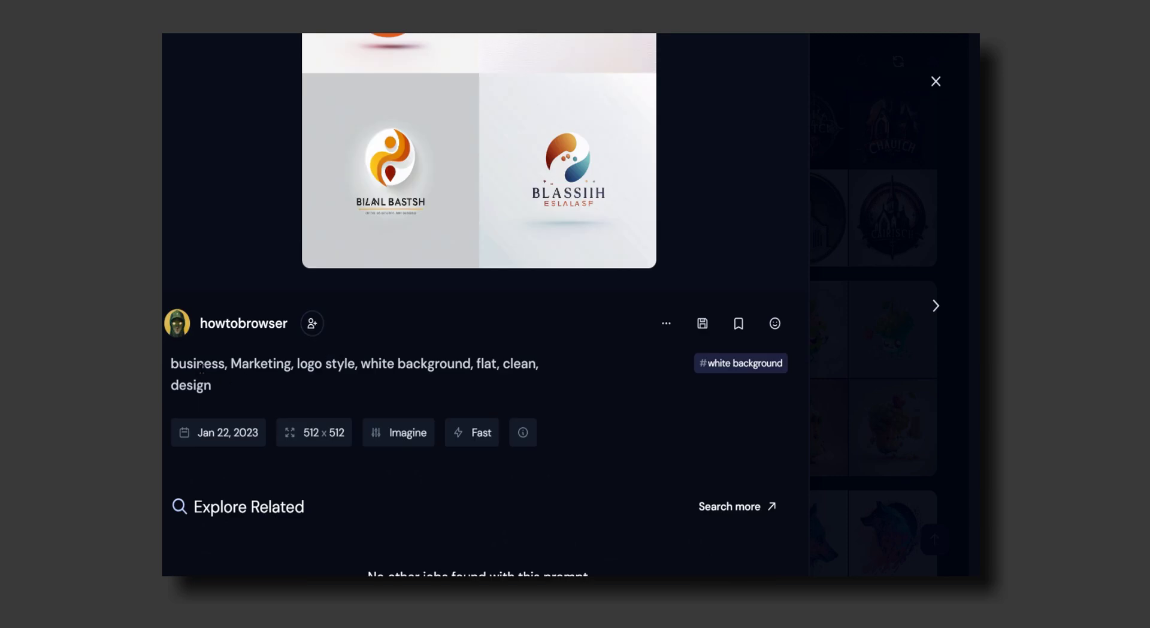
scroll(201, 366, "up", 3)
scroll(372, 198, "down", 2)
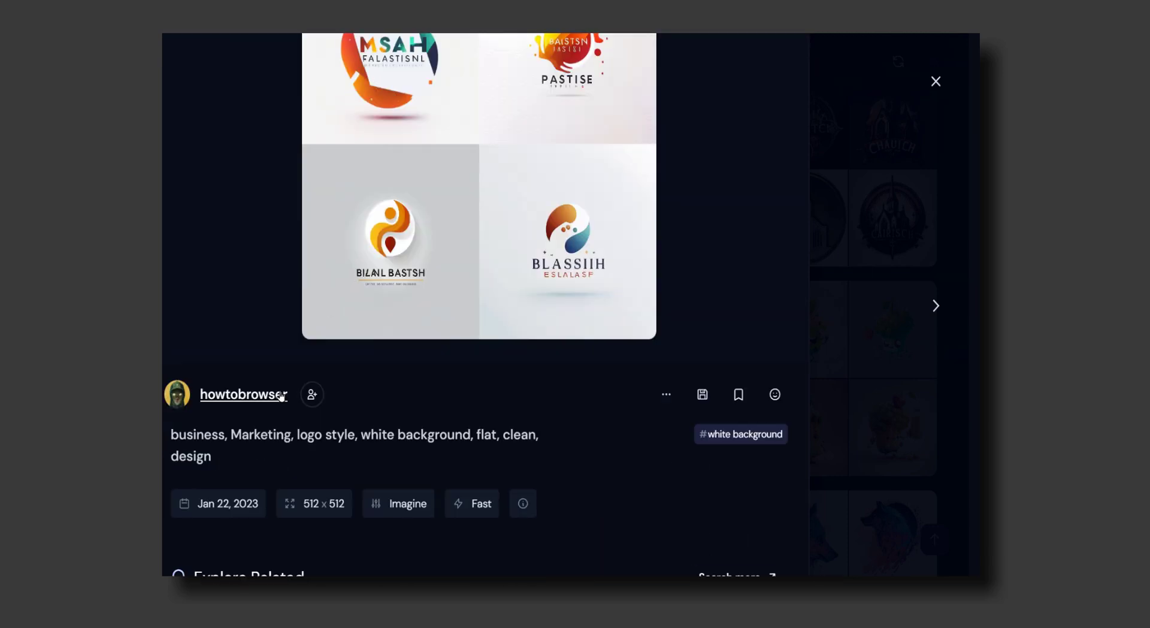
left_click_drag(171, 434, 371, 436)
scroll(425, 234, "up", 1)
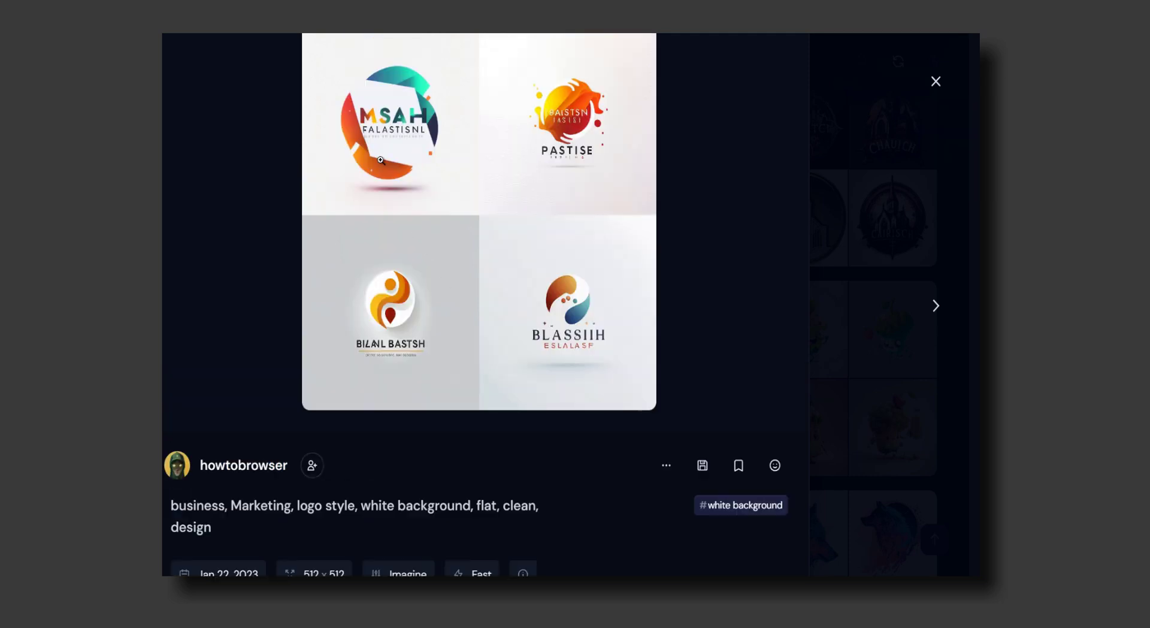
scroll(380, 160, "down", 1)
left_click(936, 82)
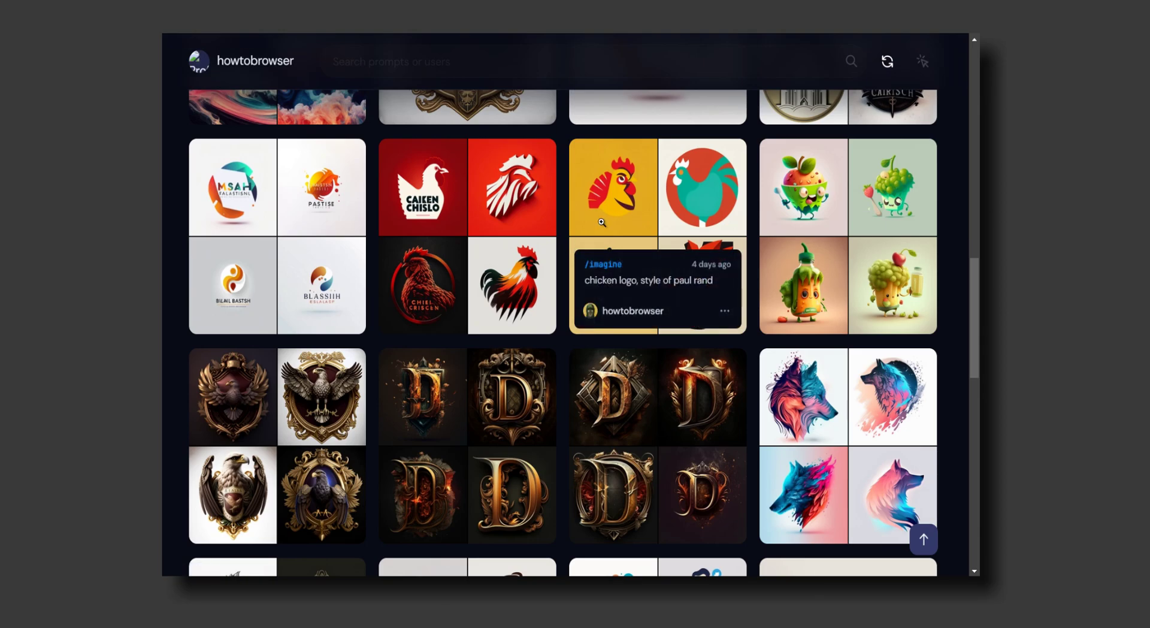
- View the Paul Rand style yellow chicken set, then the healthy eating mascot set
left_click(604, 213)
scroll(433, 302, "down", 1)
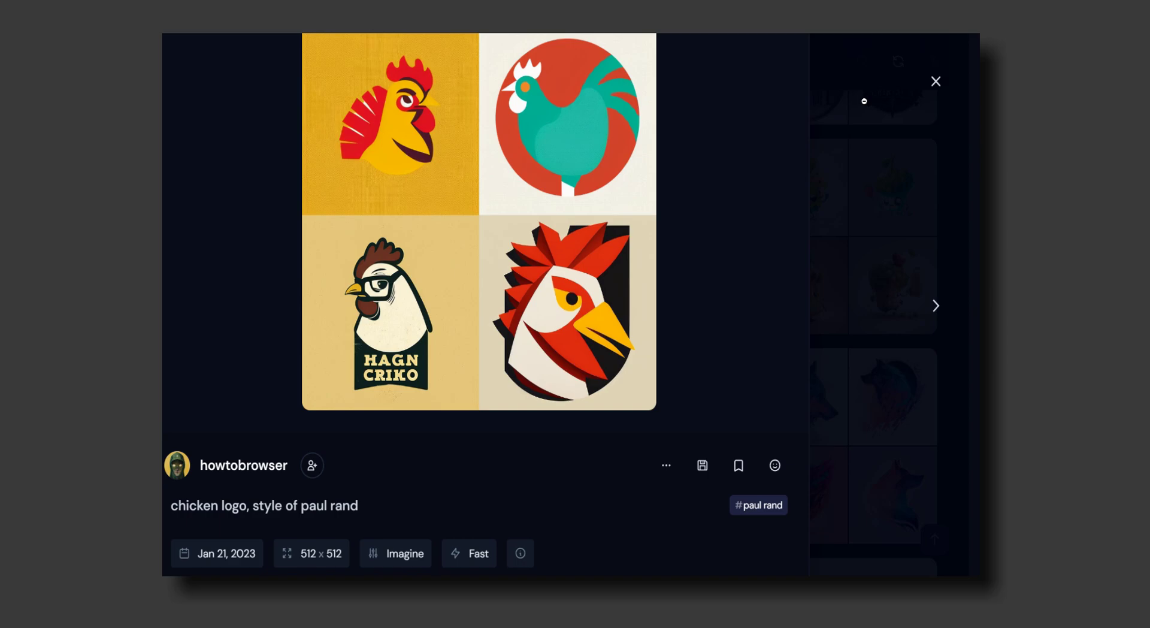
left_click(933, 89)
left_click(800, 196)
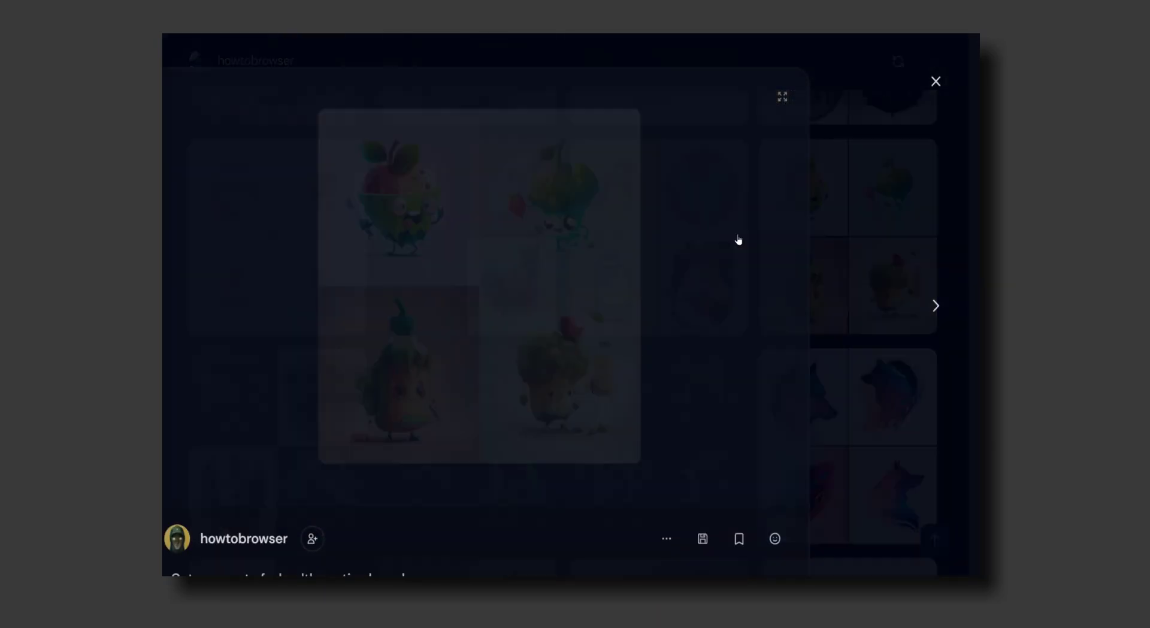
scroll(473, 376, "down", 2)
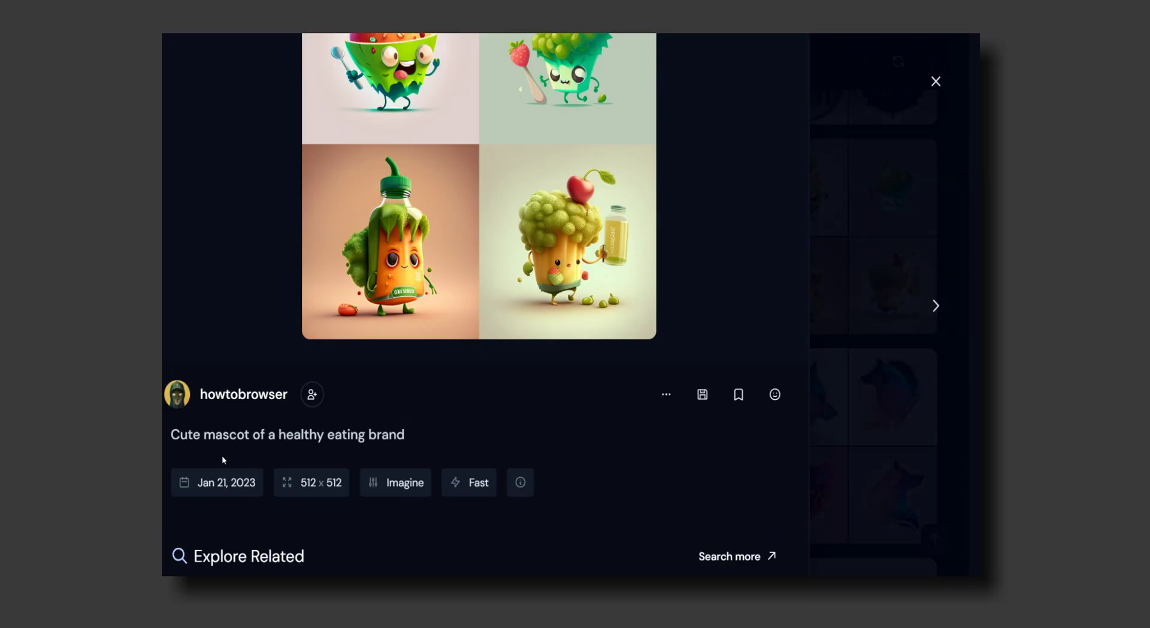
double_click(301, 434)
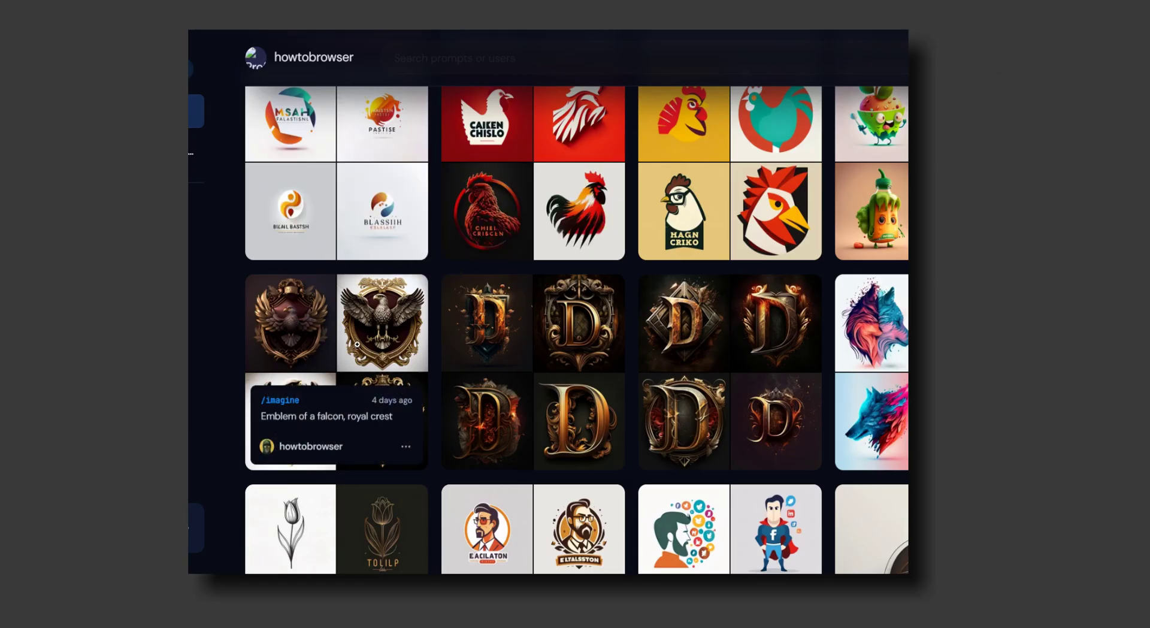
- Examine the falcon royal crest set and its prompt, reopening it once
left_click(327, 326)
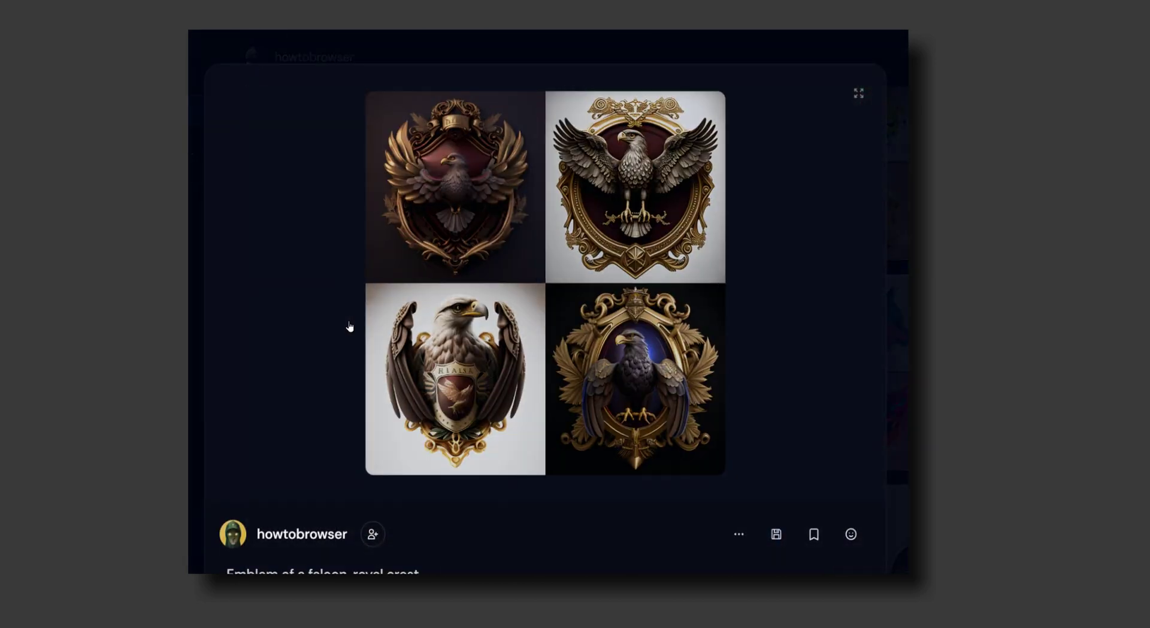
scroll(353, 323, "down", 2)
left_click_drag(224, 431, 419, 432)
left_click(450, 432)
scroll(450, 432, "up", 2)
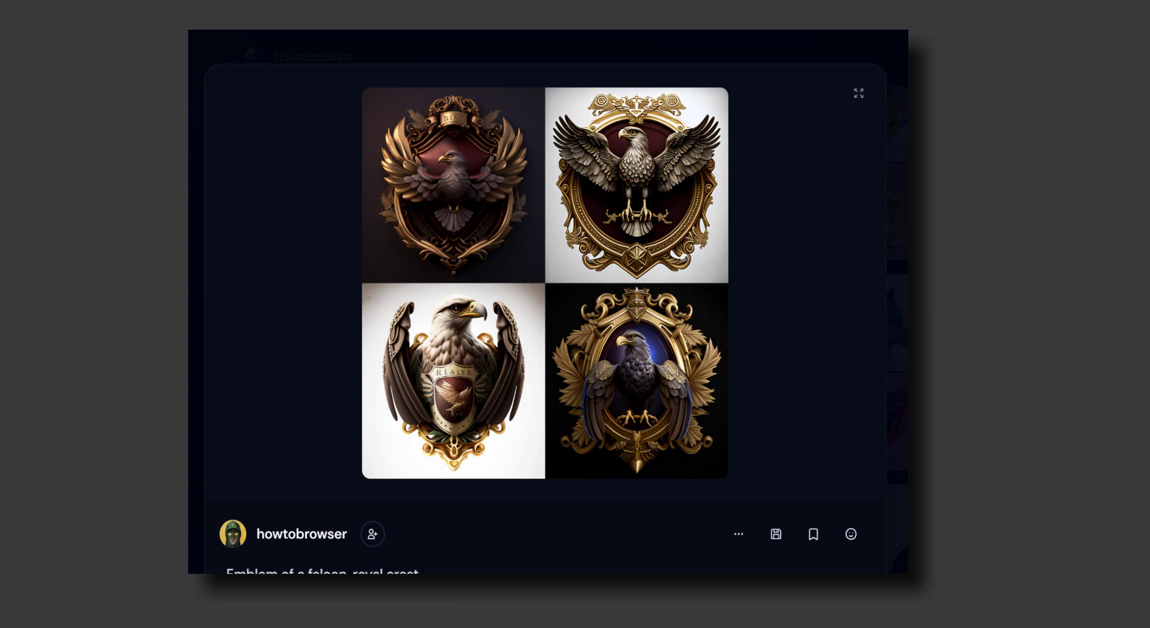
key("Escape")
left_click(375, 354)
key("Escape")
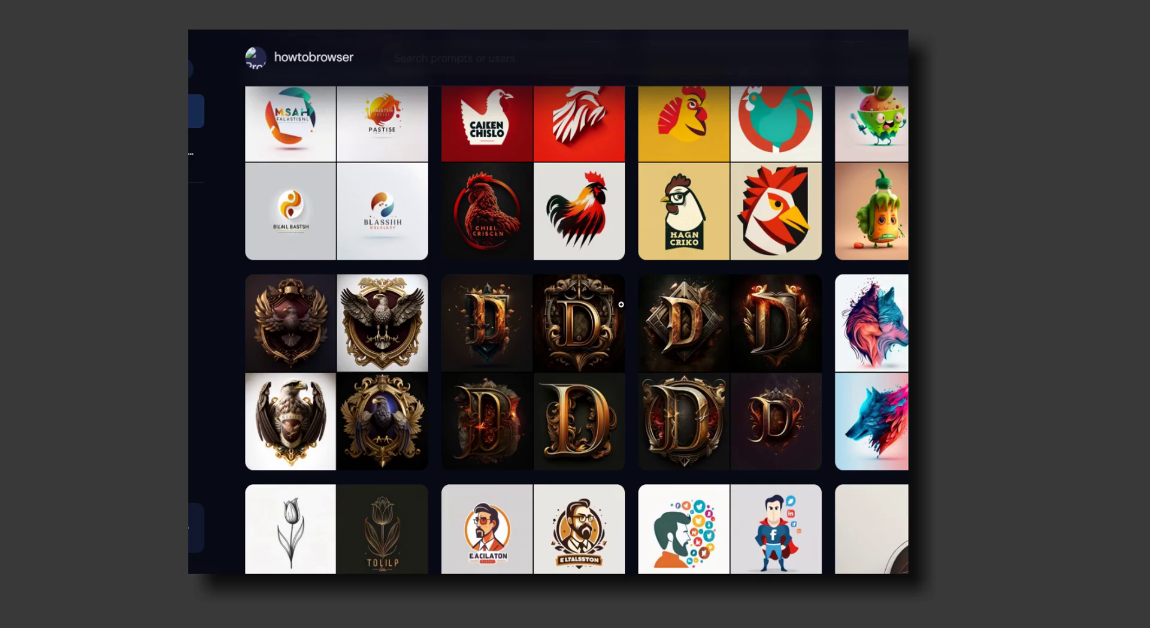
- Look over the eagle crest set and the letter D logo set
left_click(375, 333)
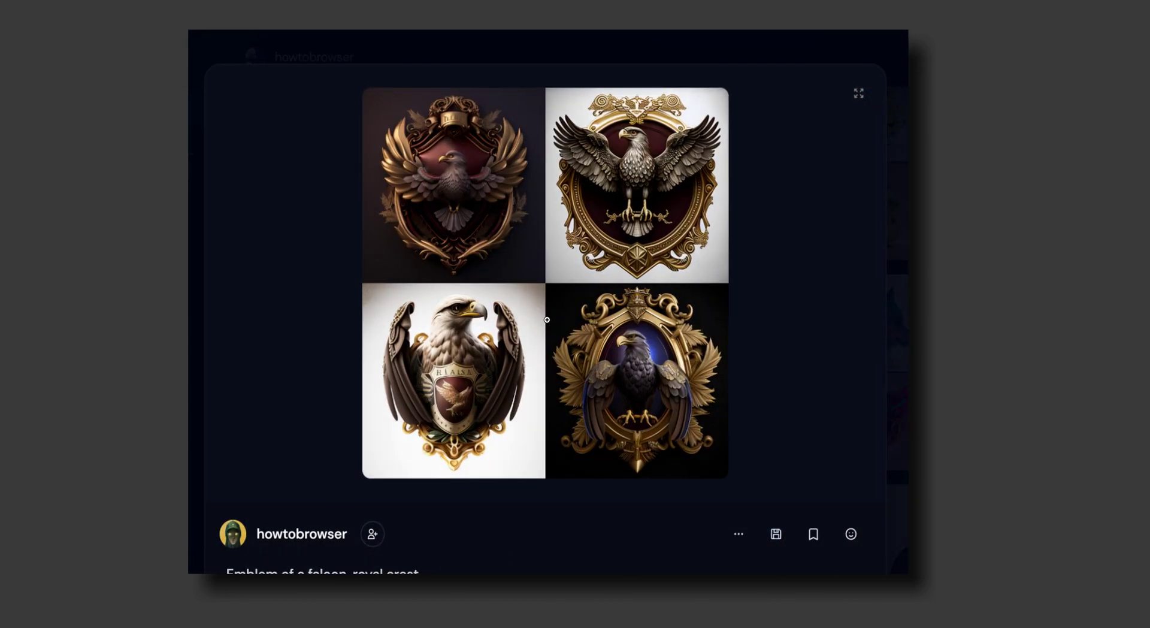
key("Escape")
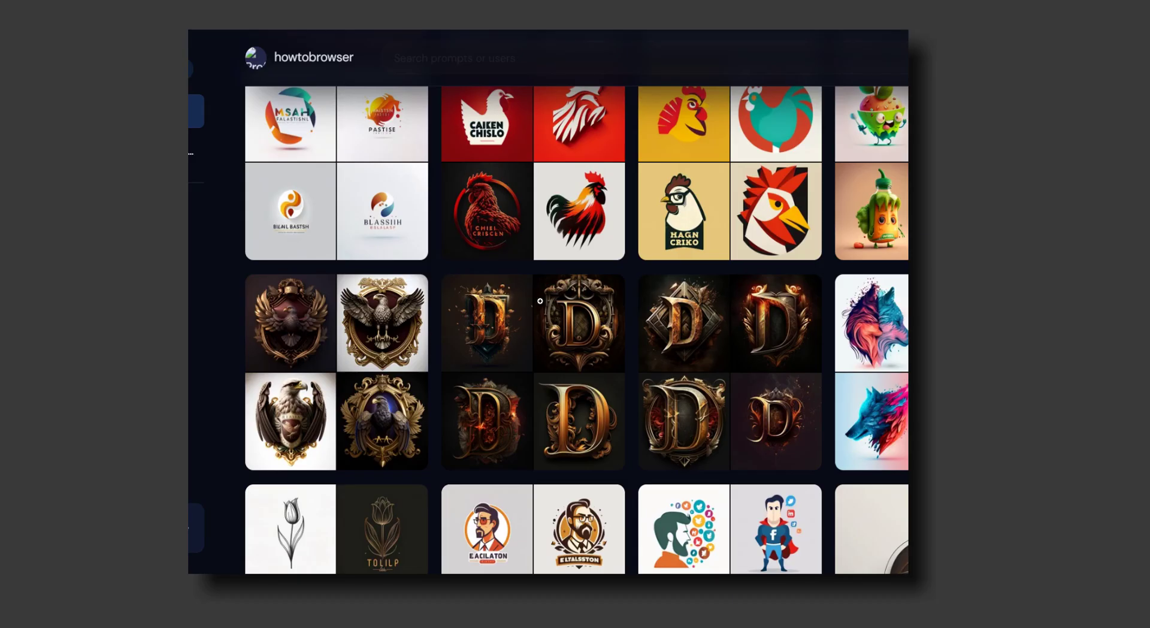
left_click(471, 343)
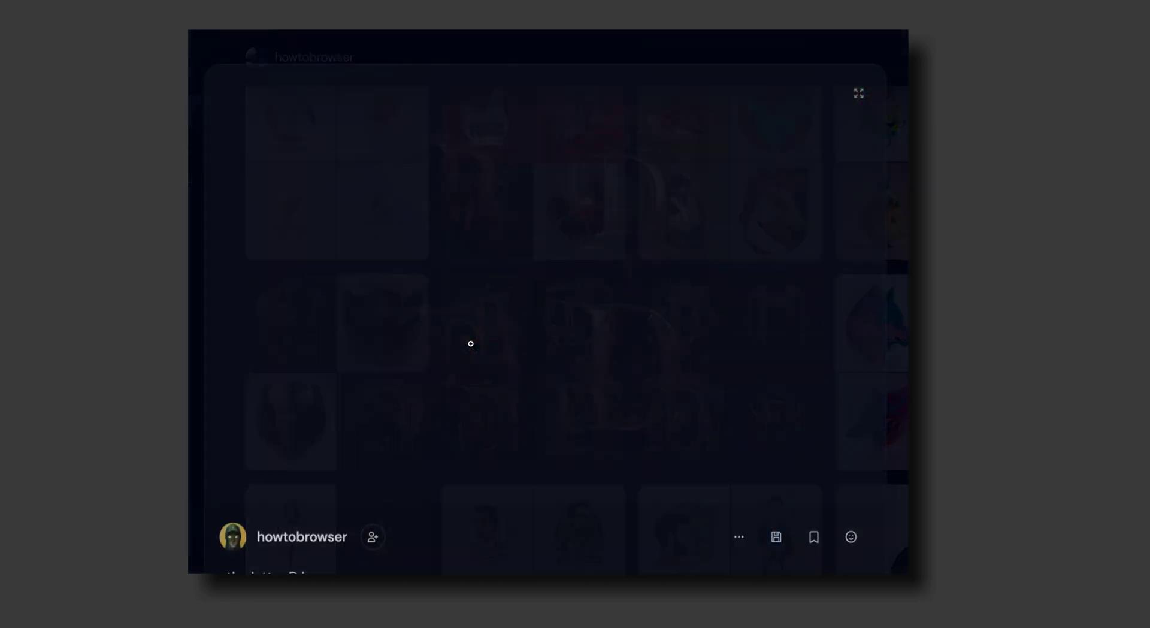
scroll(364, 392, "down", 1)
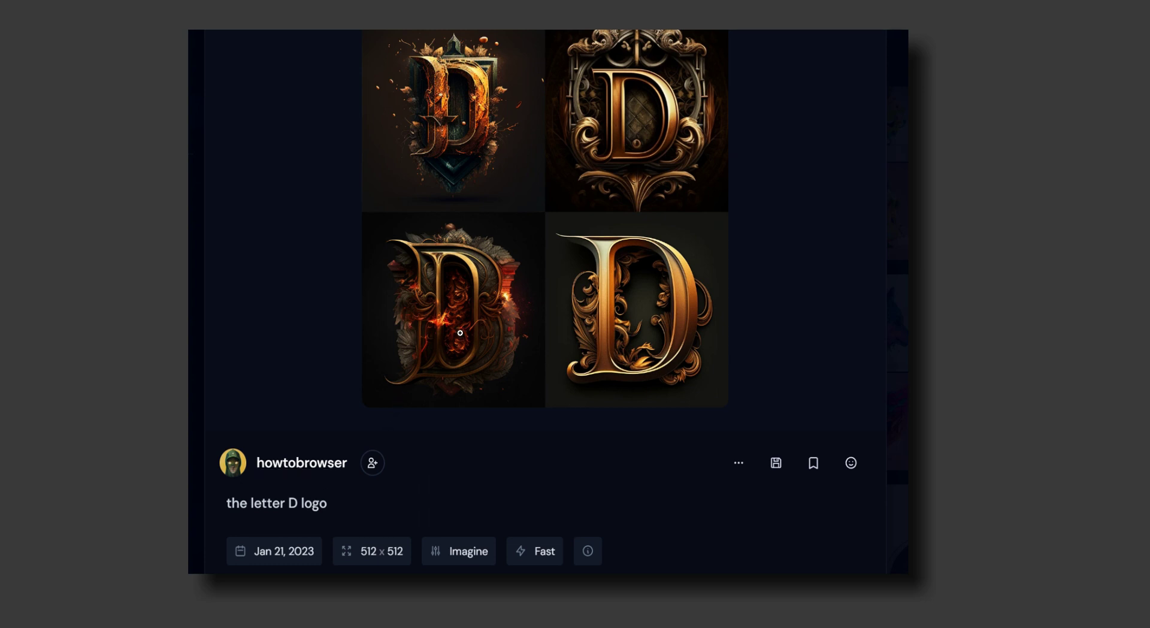
scroll(506, 282, "up", 1)
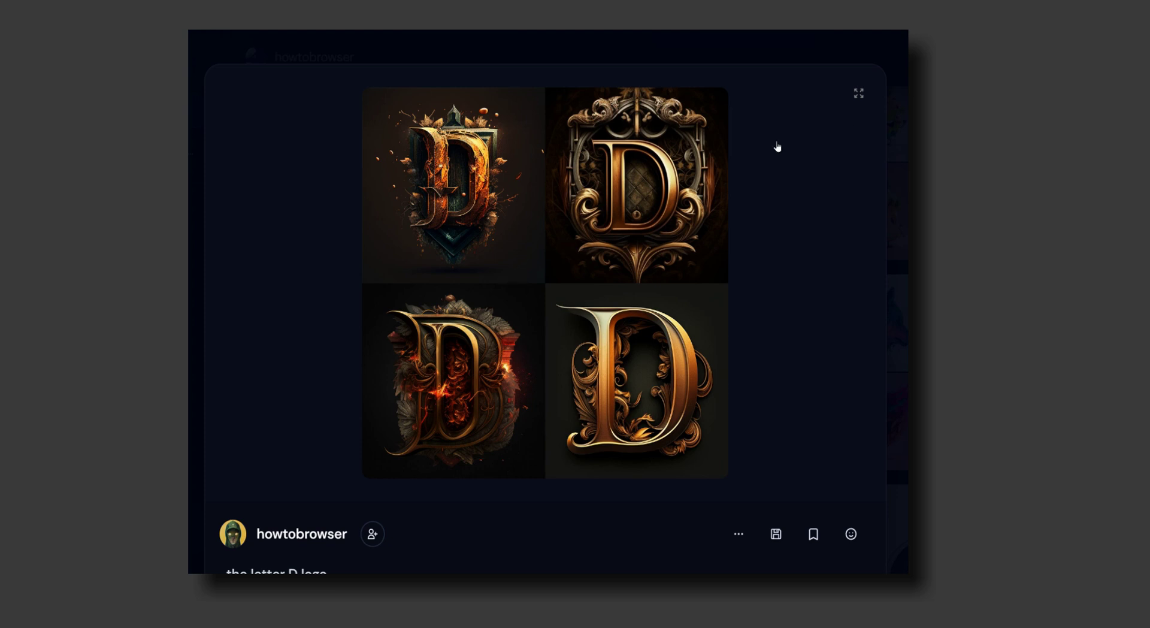
key("Escape")
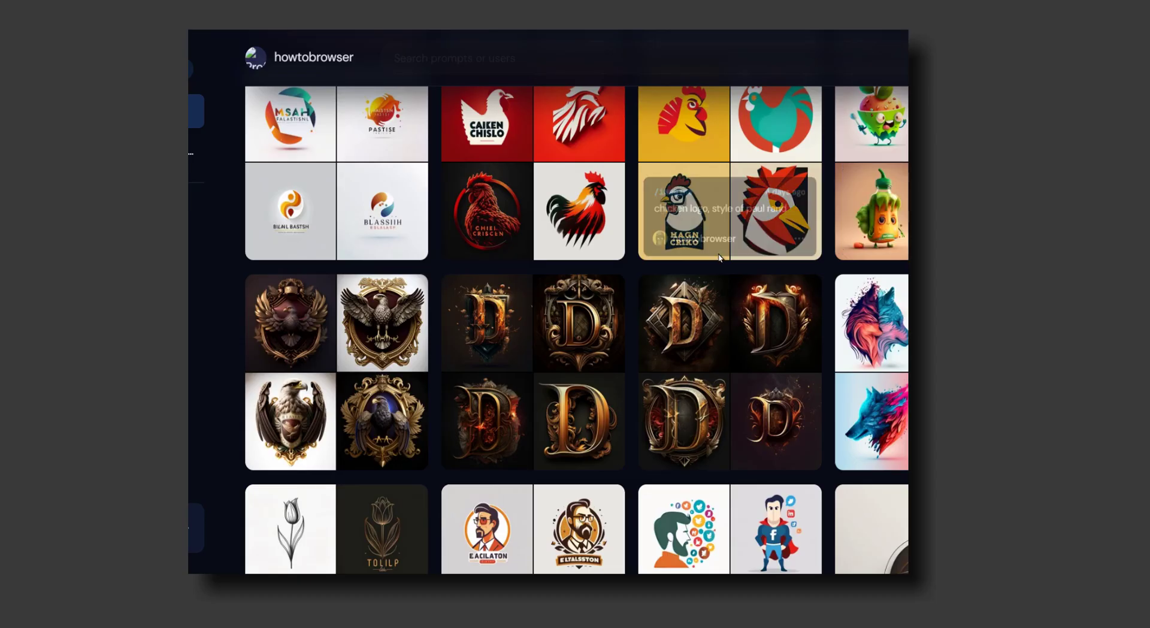
- Open the blue and rose gradient wolf logo set and select words in its prompt
scroll(539, 300, "down", 1)
left_click(845, 283)
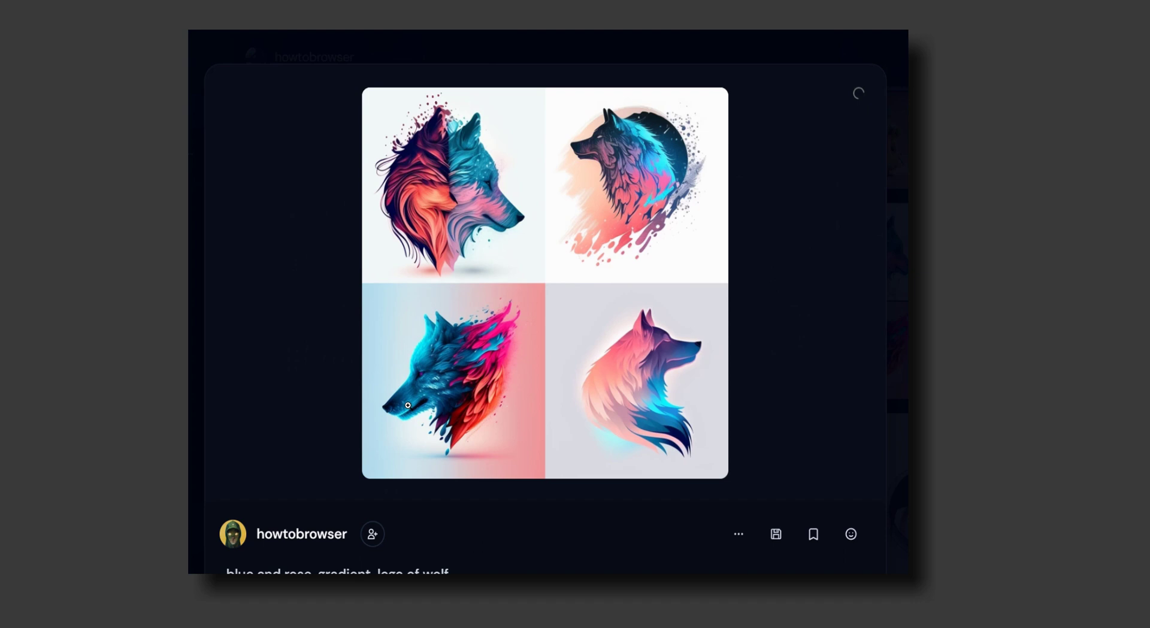
scroll(210, 507, "down", 1)
left_click_drag(225, 503, 329, 503)
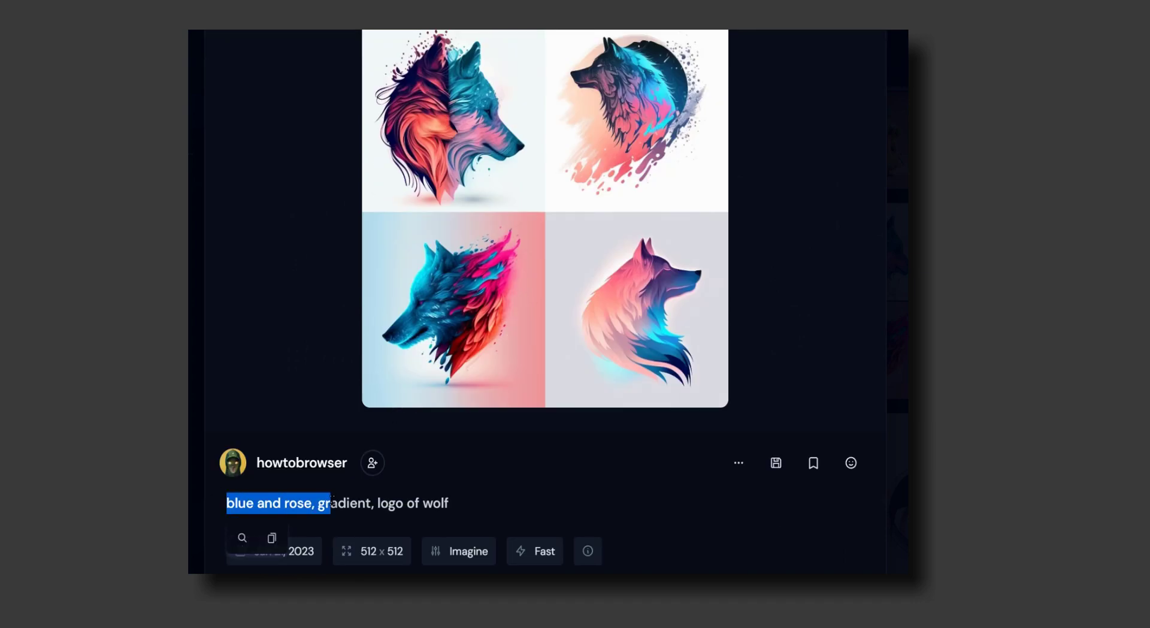
left_click(356, 504)
double_click(392, 503)
left_click(473, 490)
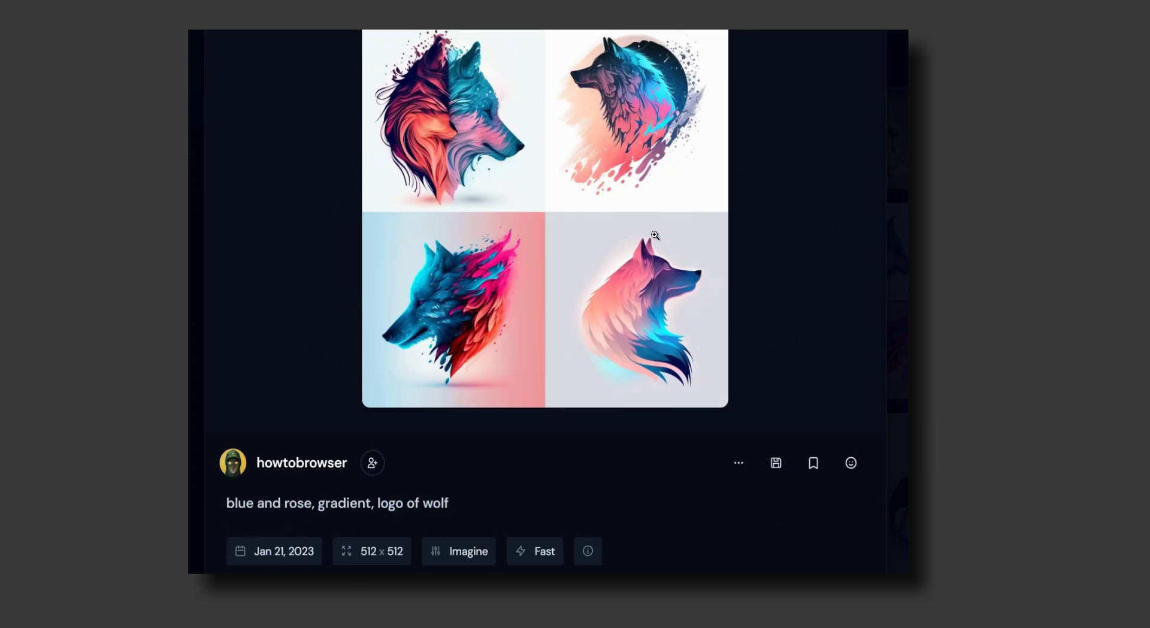
- Leave the wolf post and read the tulip logo post's prompt
key("Escape")
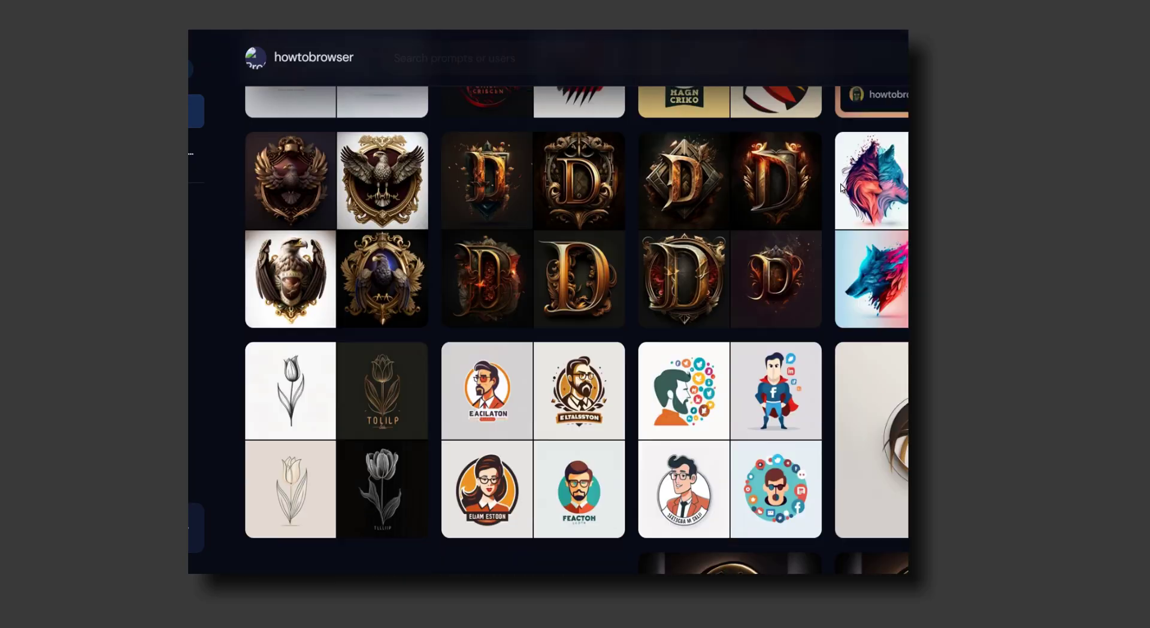
left_click(402, 398)
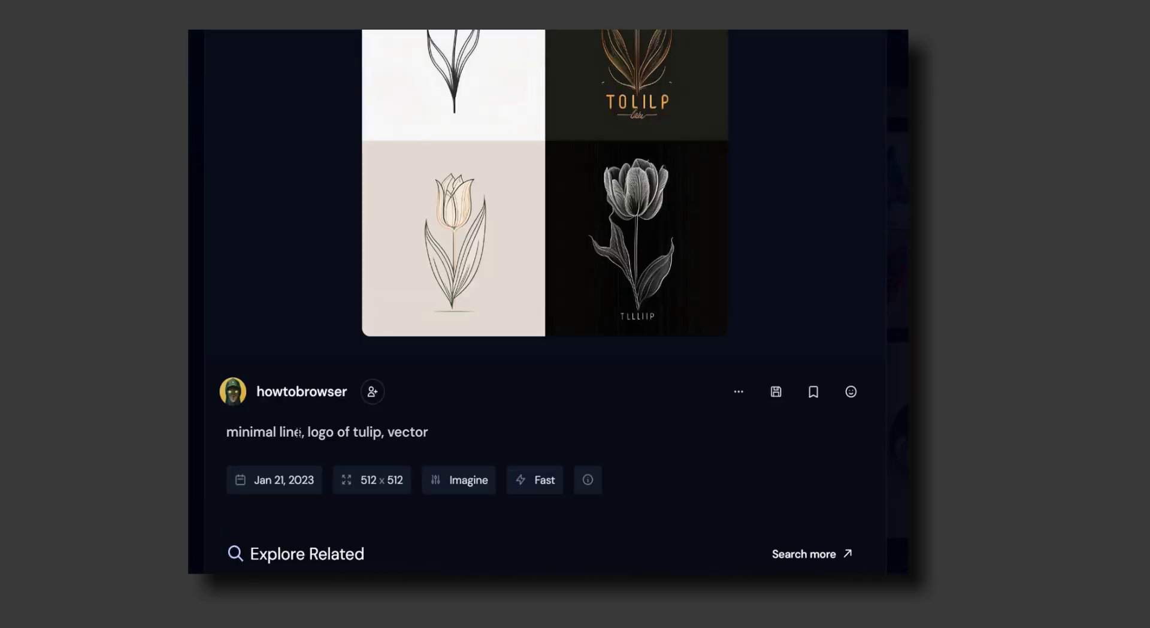
scroll(442, 422, "up", 2)
scroll(443, 421, "down", 1)
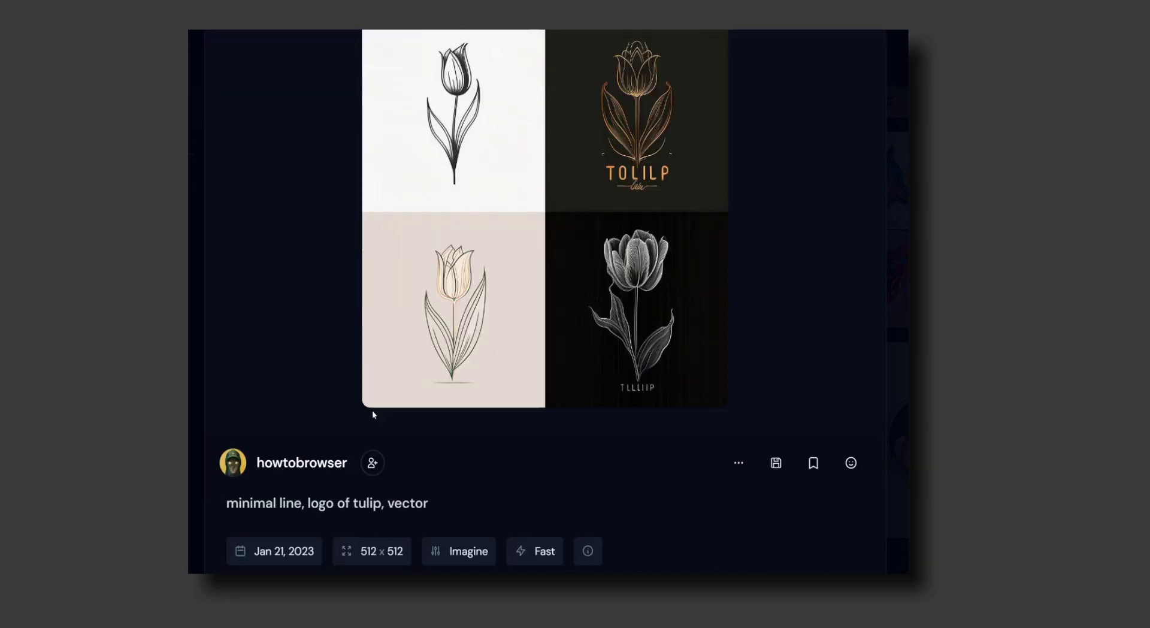
left_click_drag(238, 503, 373, 503)
left_click(401, 500)
left_click(894, 316)
- View the teacher character logo post and select words in its prompt
left_click(558, 411)
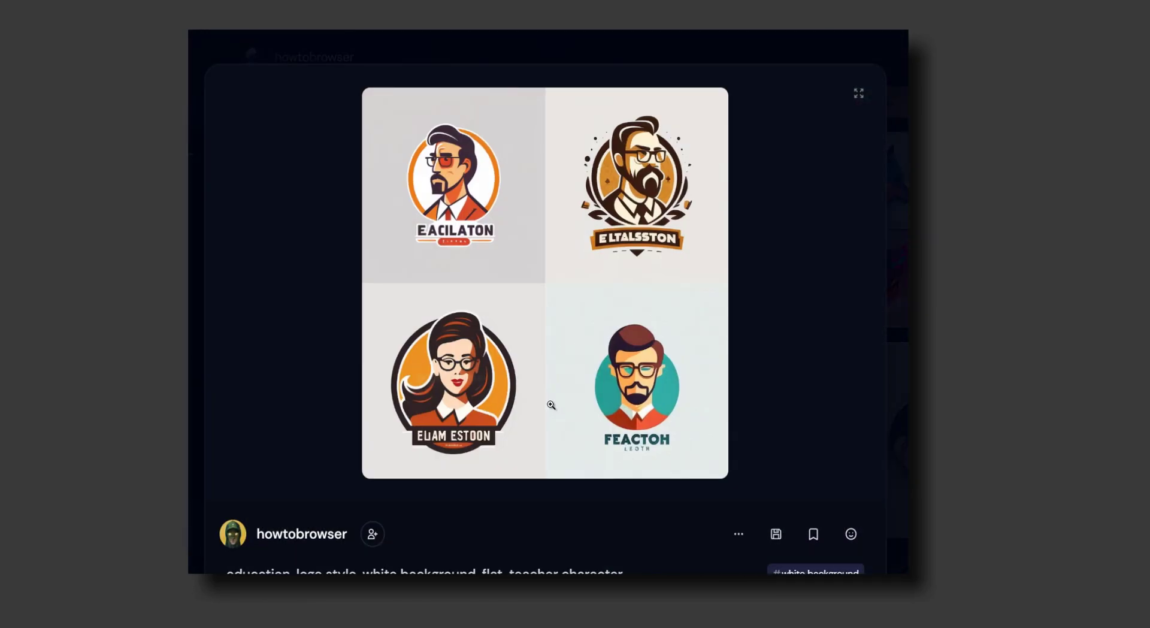
scroll(549, 405, "down", 2)
left_click_drag(223, 440, 452, 431)
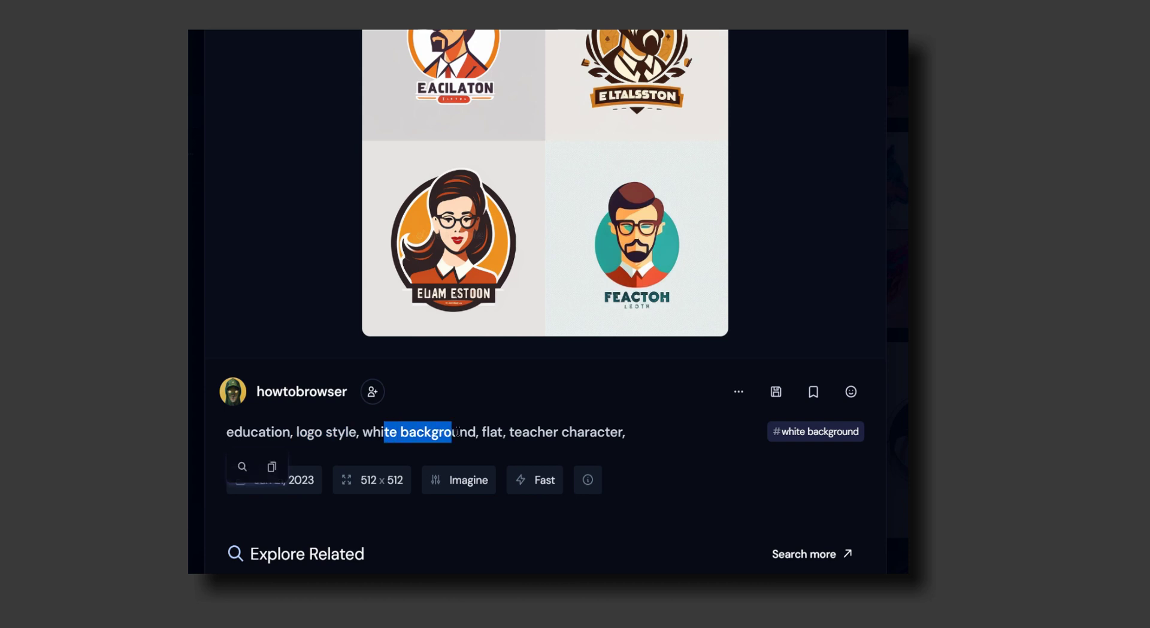
scroll(527, 431, "up", 1)
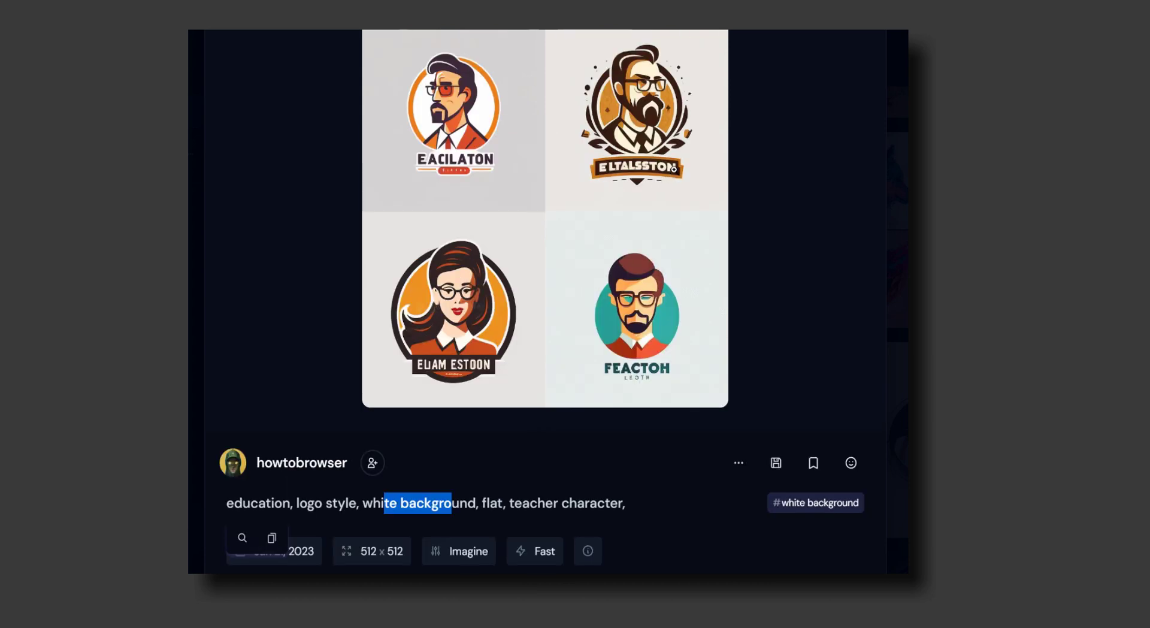
key("Escape")
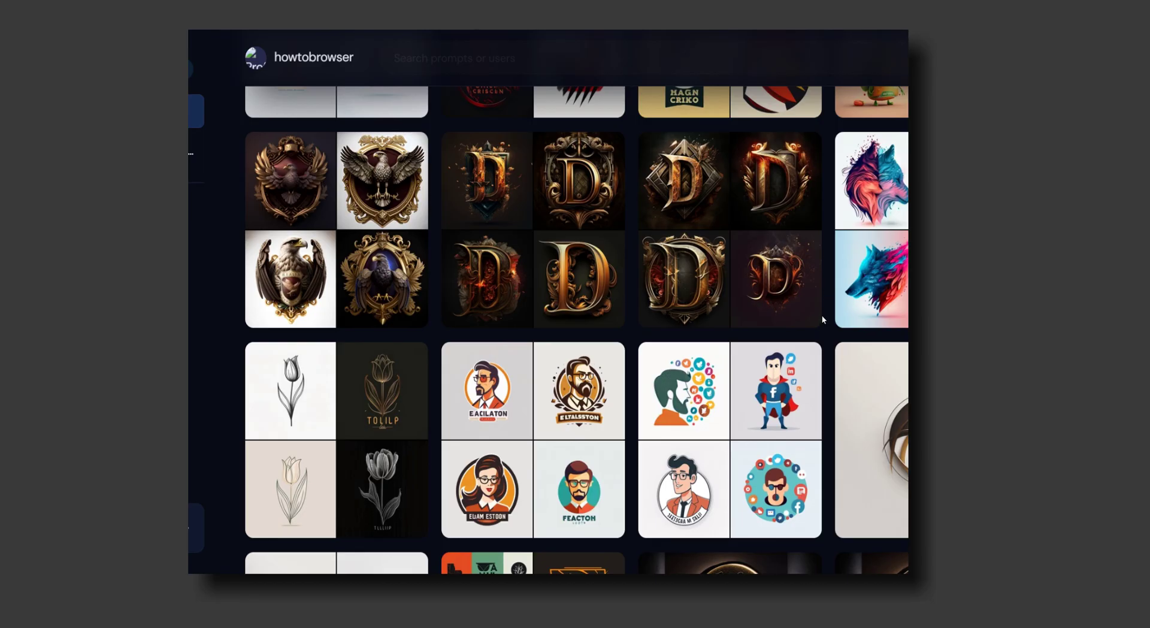
- Browse the social media character logo post, then close it
scroll(823, 319, "down", 1)
left_click(770, 339)
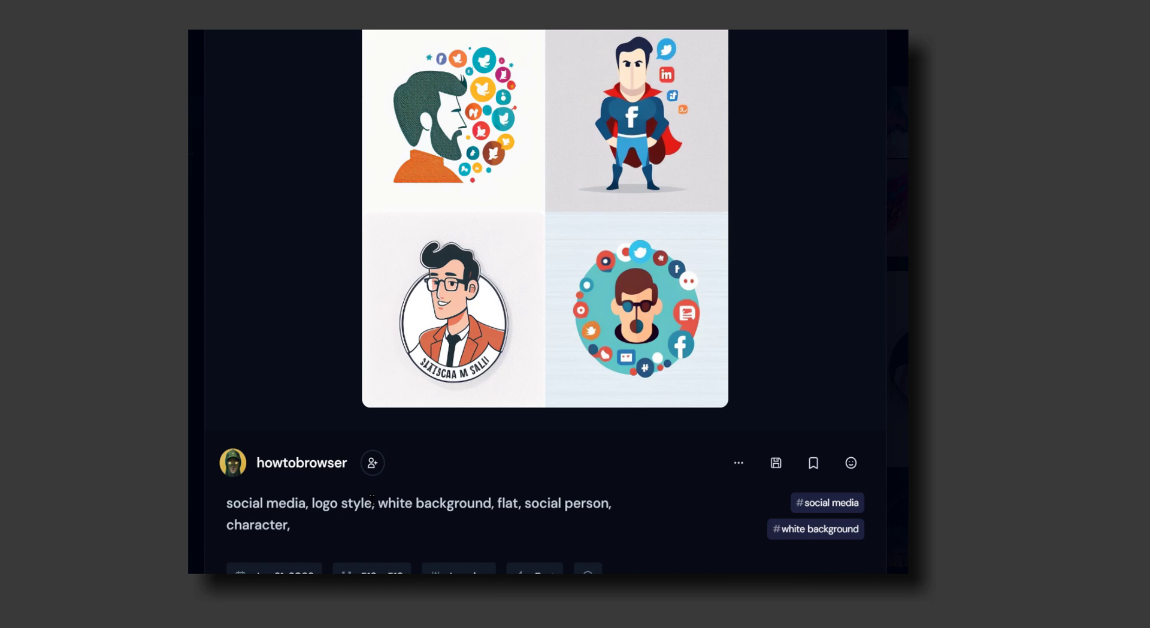
scroll(454, 482, "down", 2)
scroll(455, 483, "up", 3)
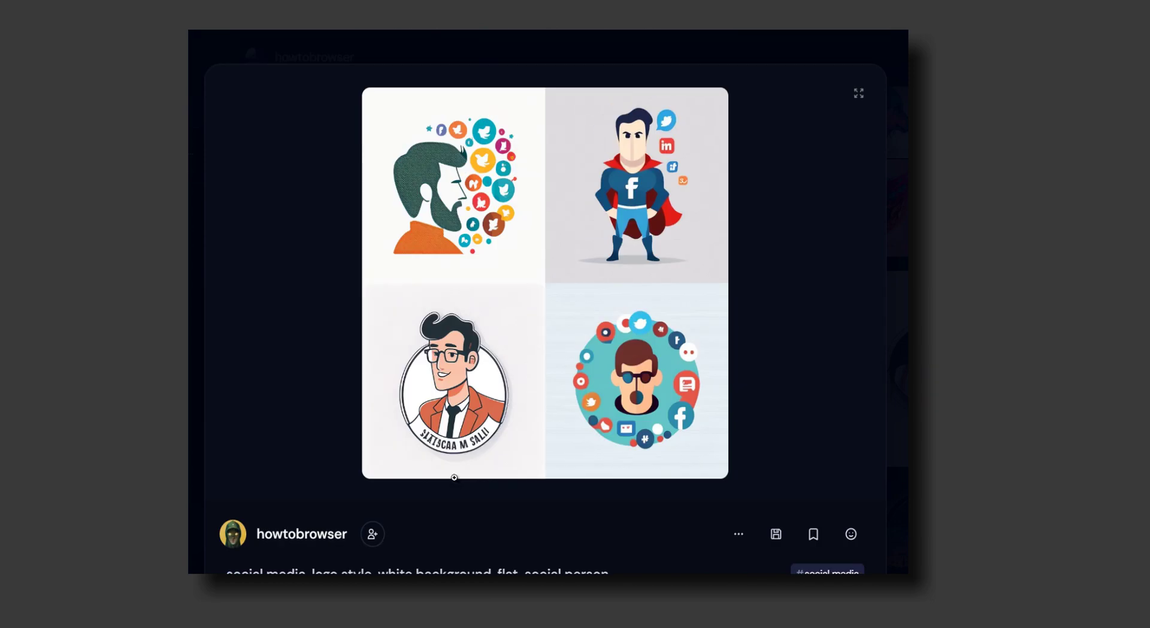
scroll(454, 477, "down", 1)
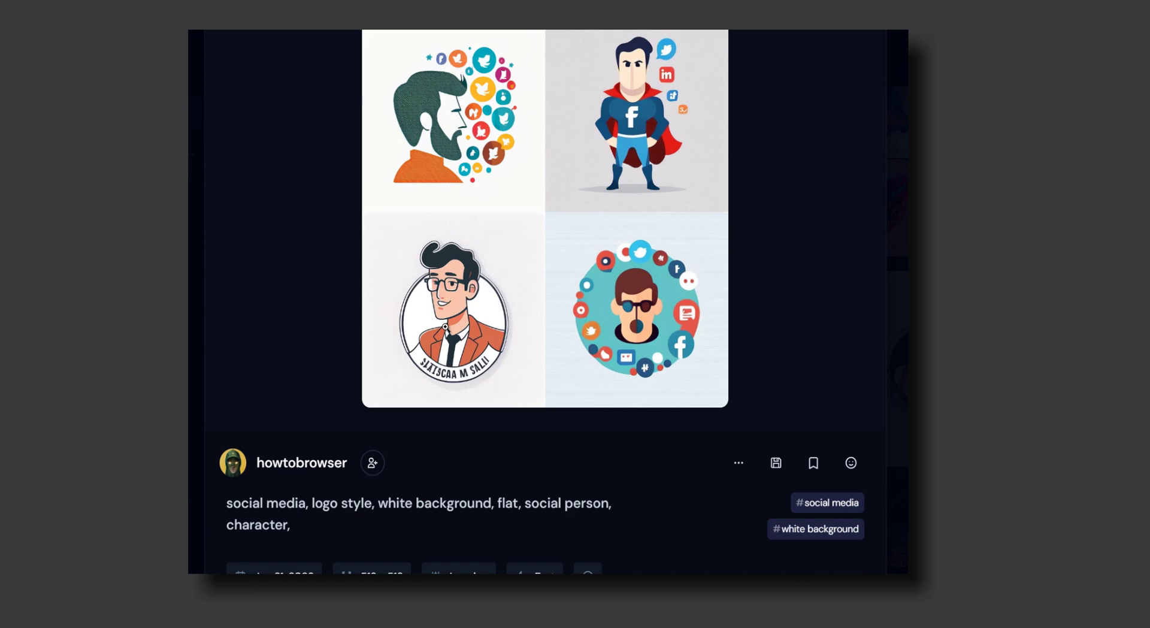
left_click(860, 184)
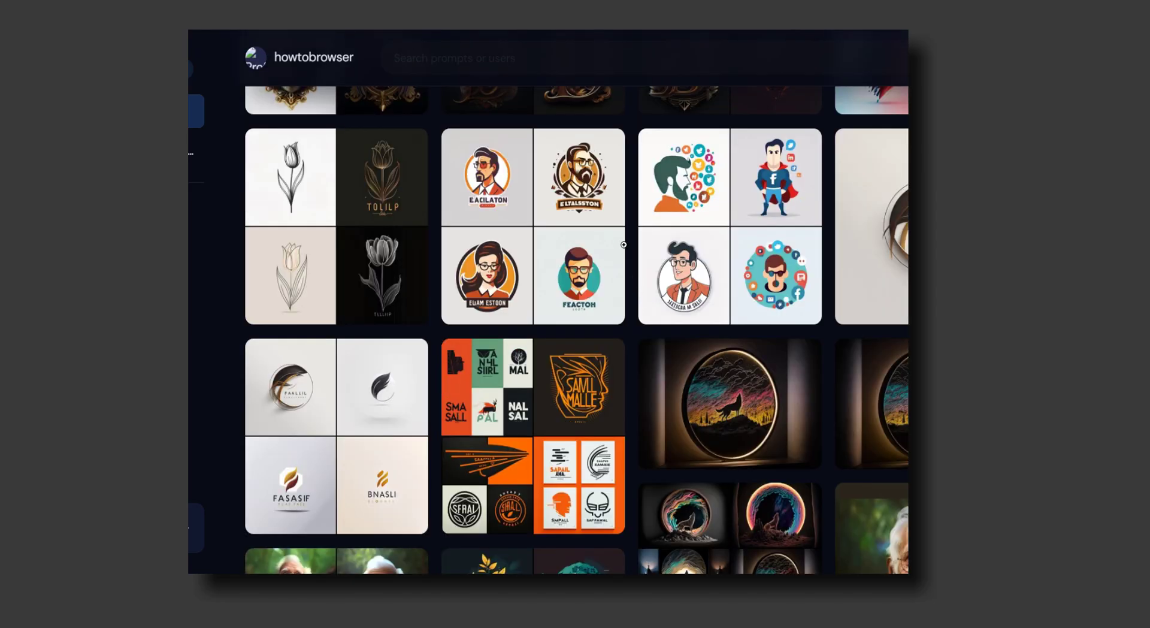
- Open the minimalist business logo post and highlight 'white background' in its prompt
scroll(624, 245, "up", 1)
left_click(286, 465)
scroll(285, 466, "down", 3)
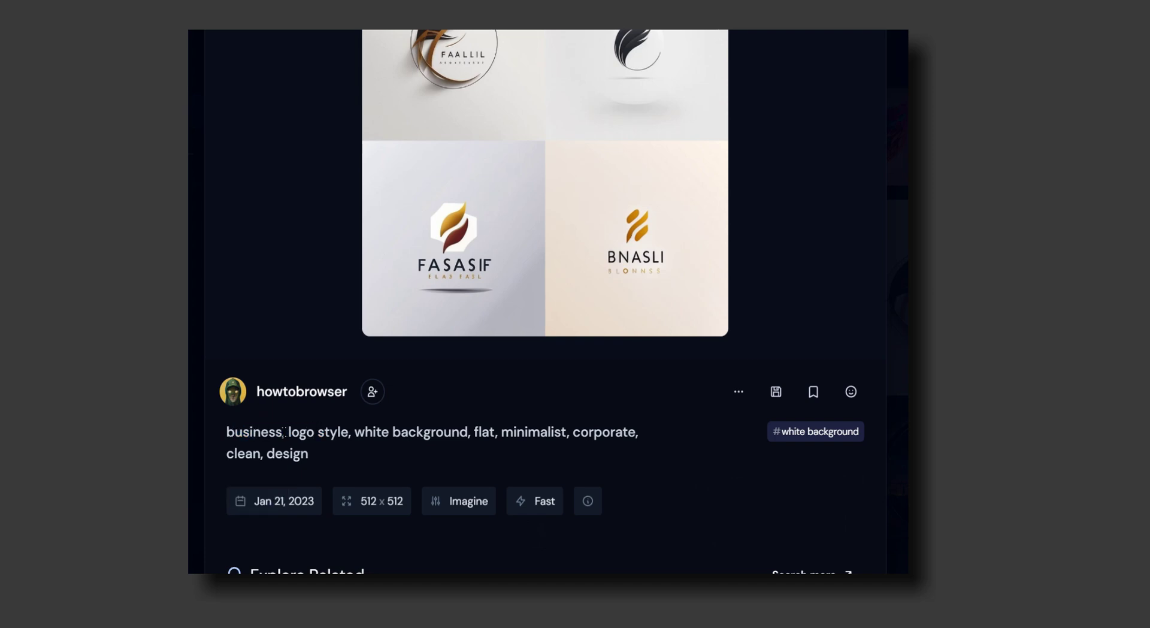
left_click_drag(284, 433, 469, 433)
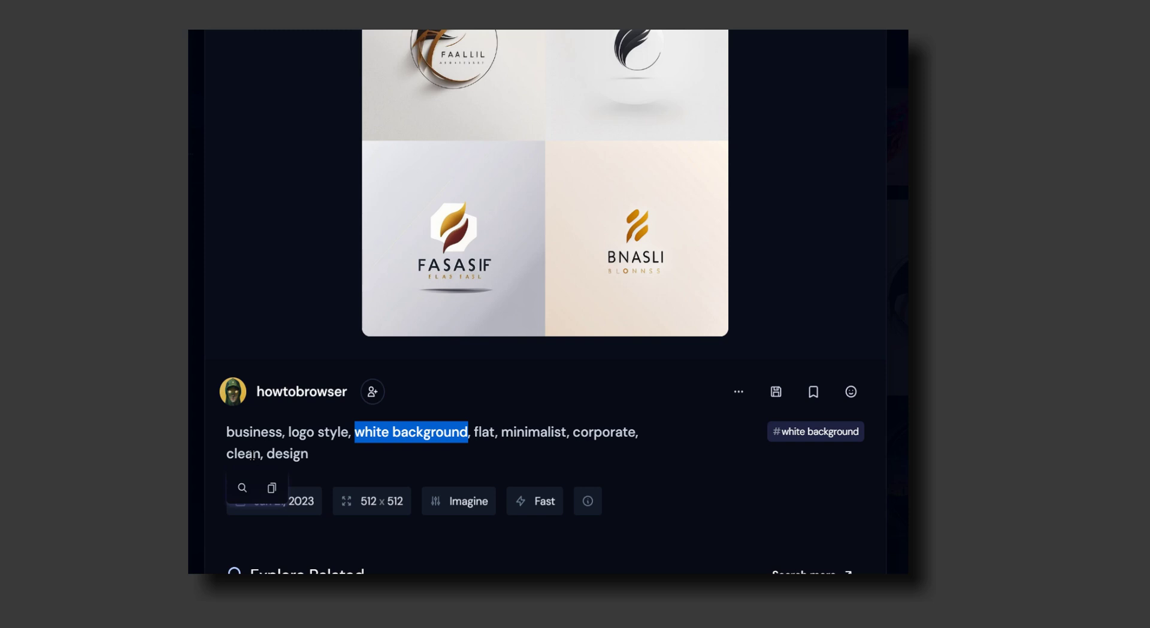
left_click(243, 431)
scroll(385, 374, "up", 2)
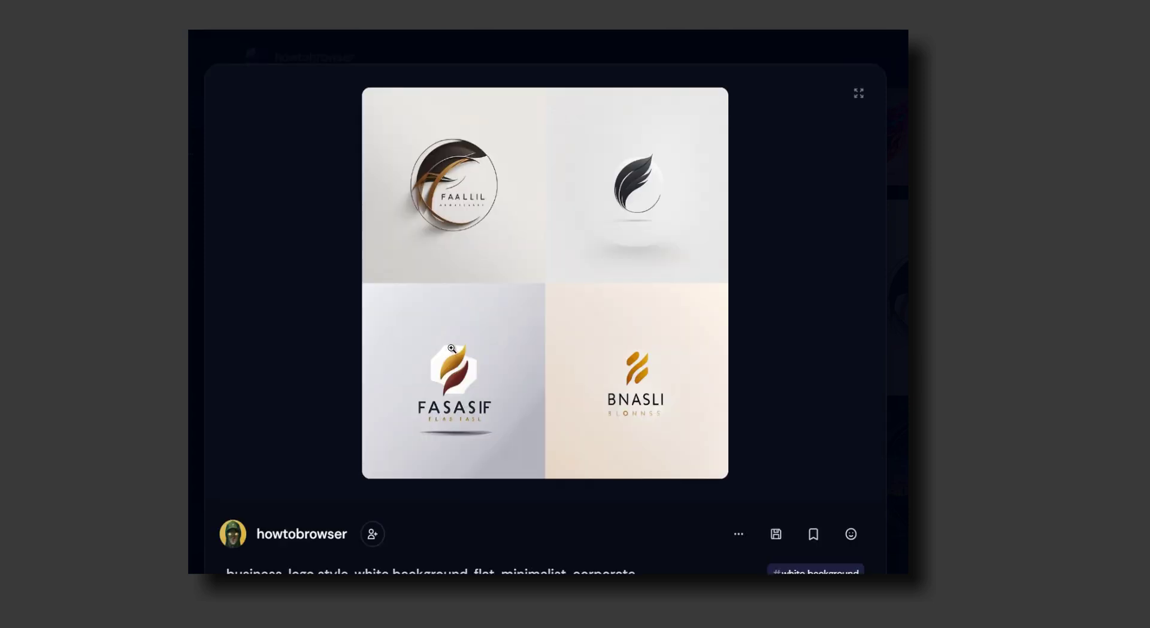
scroll(451, 347, "down", 2)
scroll(452, 346, "down", 1)
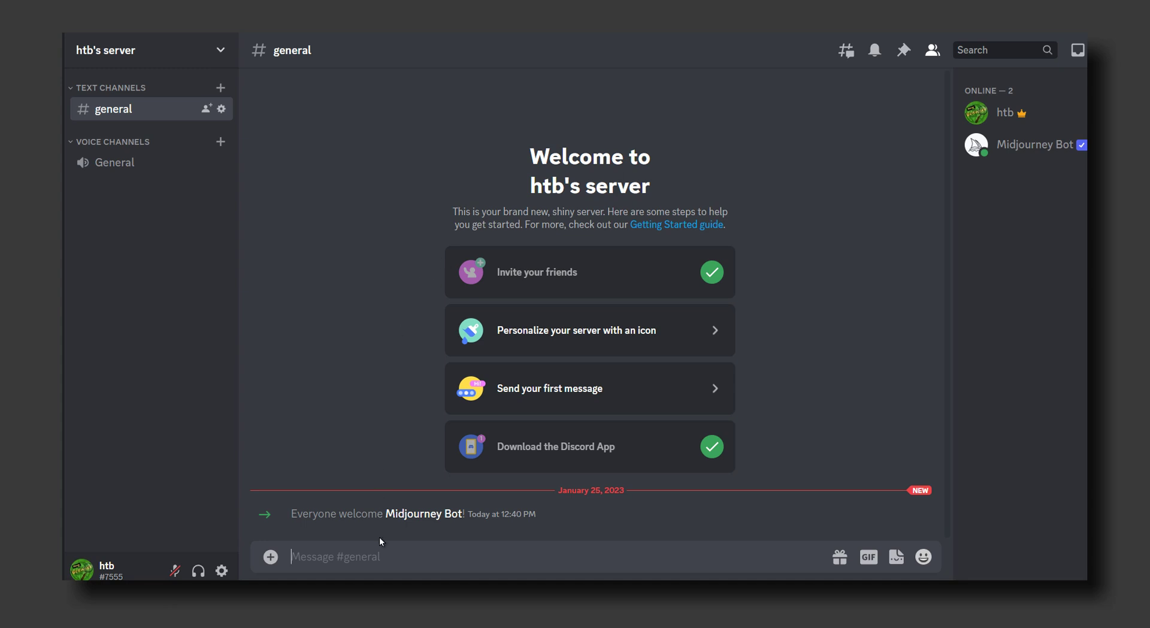
- Send /imagine with the prompt 'minimal line logo of wolf, vector' to Midjourney Bot
left_click(380, 540)
type("/")
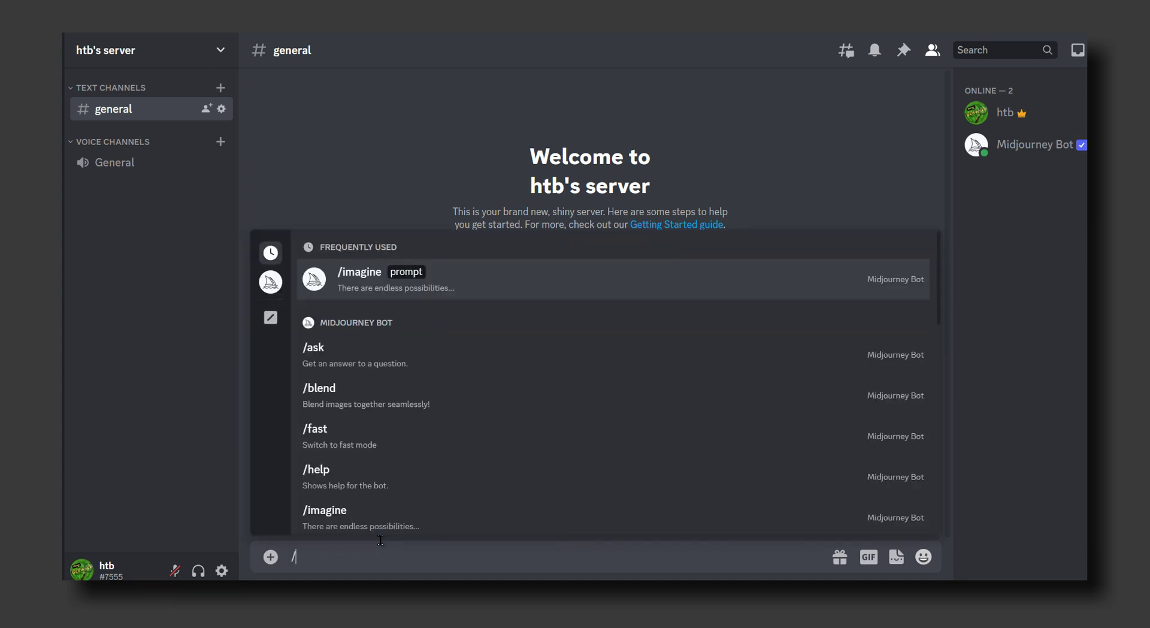
left_click(389, 282)
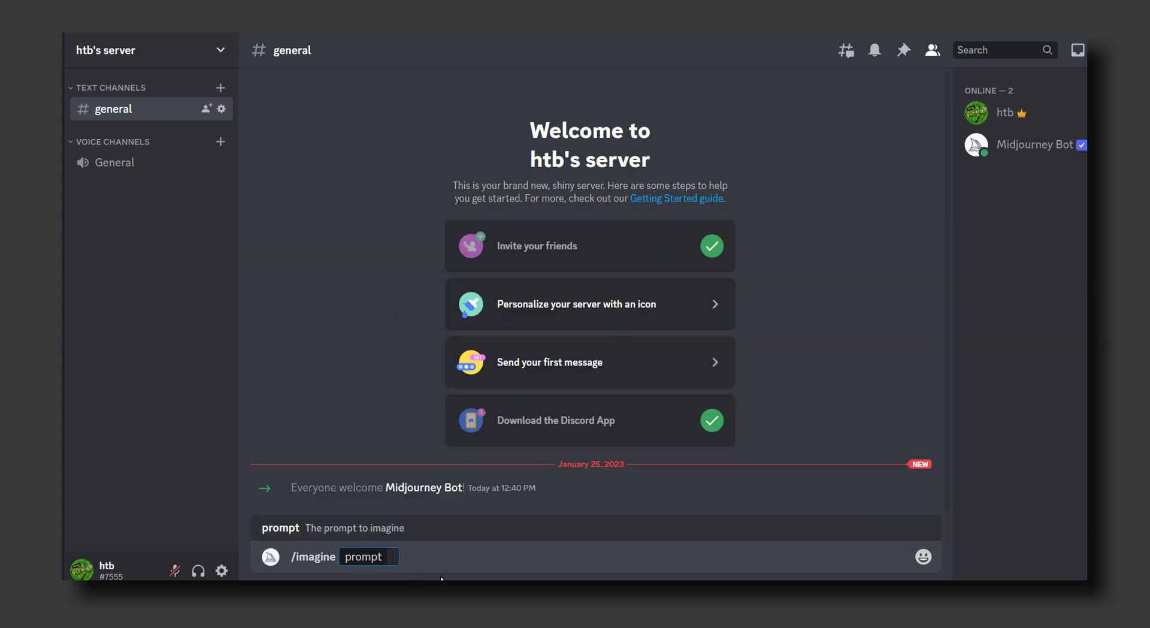
type("minimal line logo of")
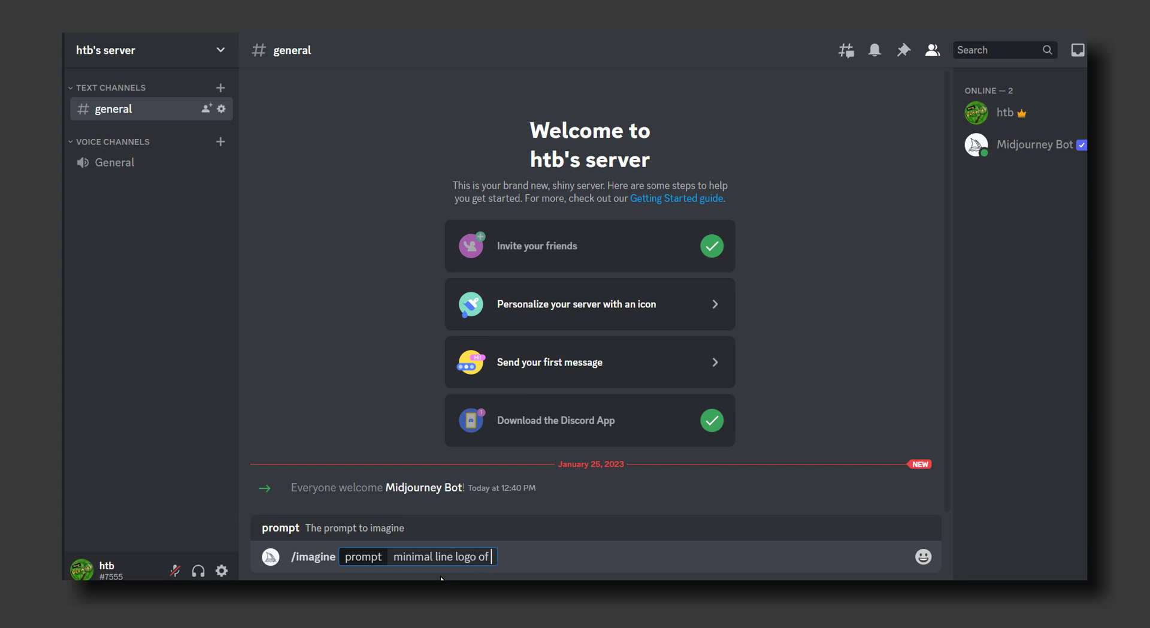
type(" wolf, vector")
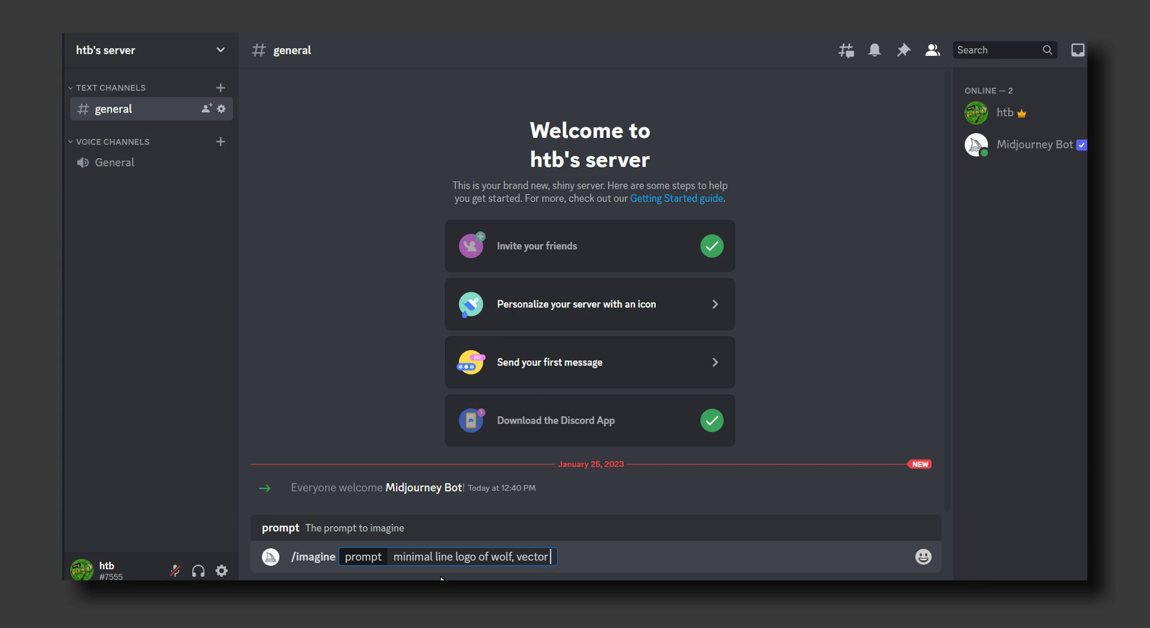
key("Return")
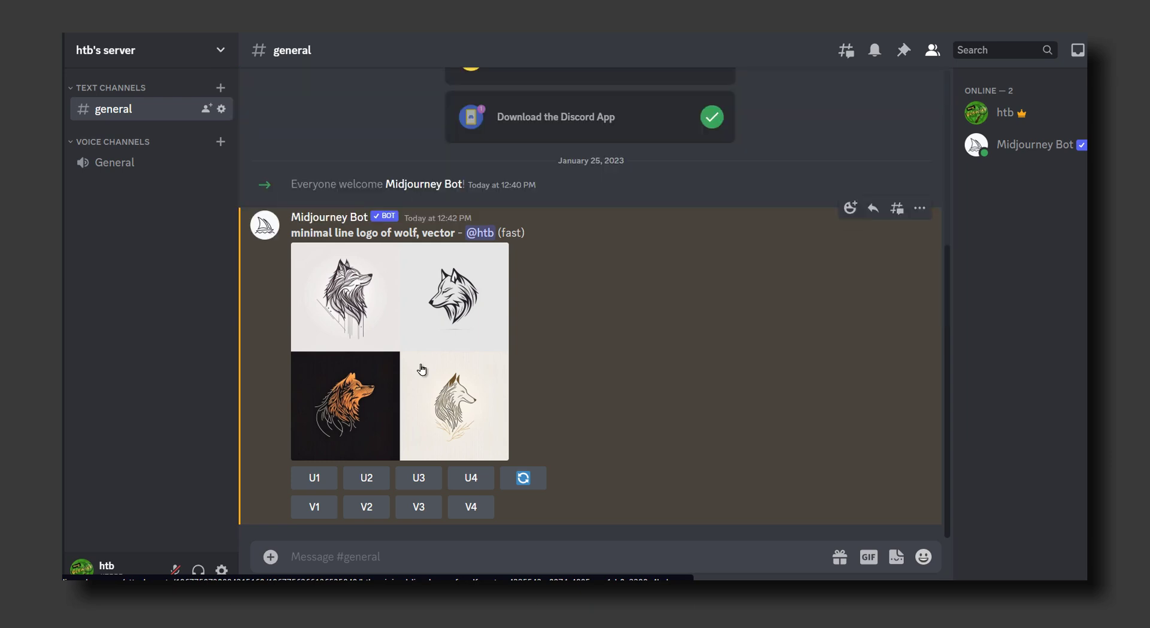
left_click_drag(299, 232, 401, 227)
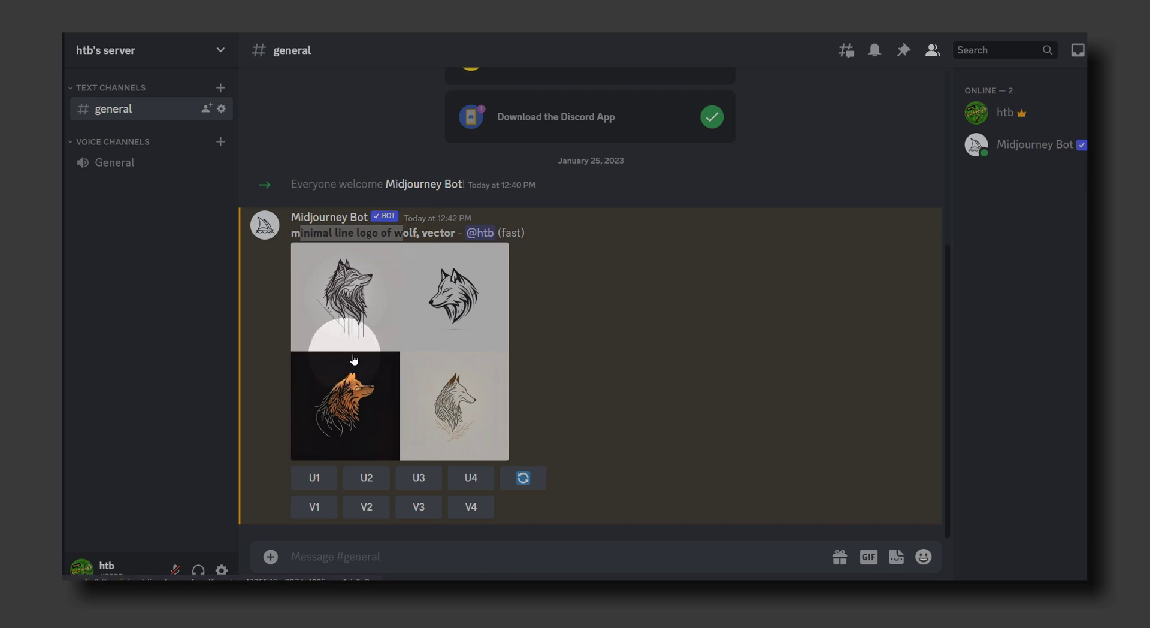
left_click(372, 351)
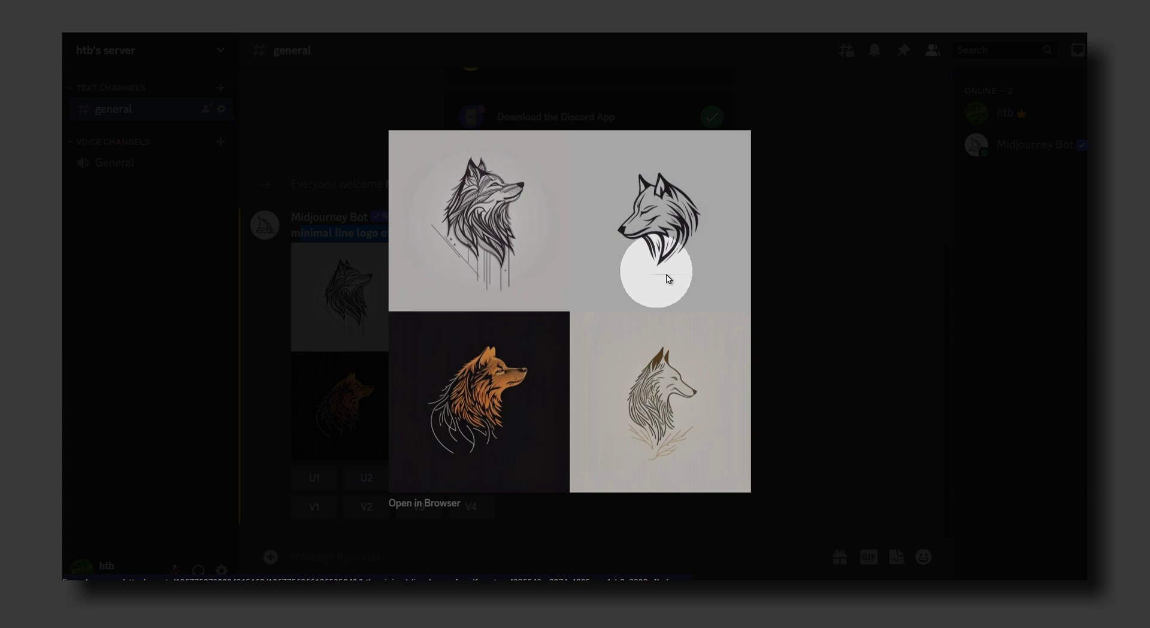
left_click(779, 273)
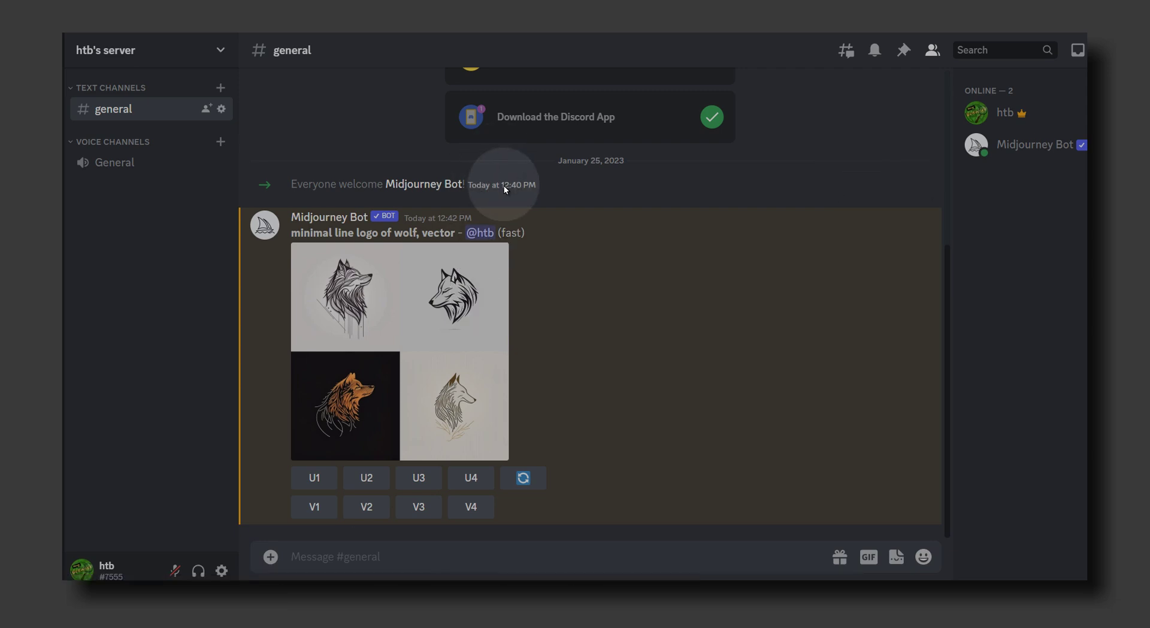
- Send /imagine 'simple, color balck, minimal line logo of dog, vector, landscape' to Midjourney Bot
type("/")
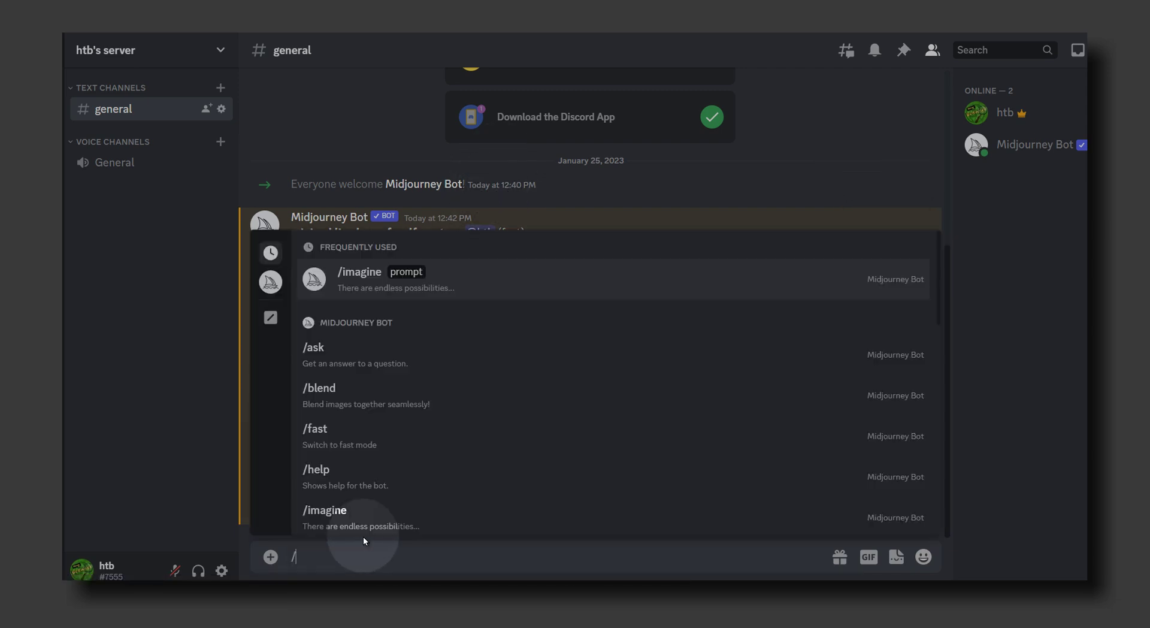
left_click(364, 525)
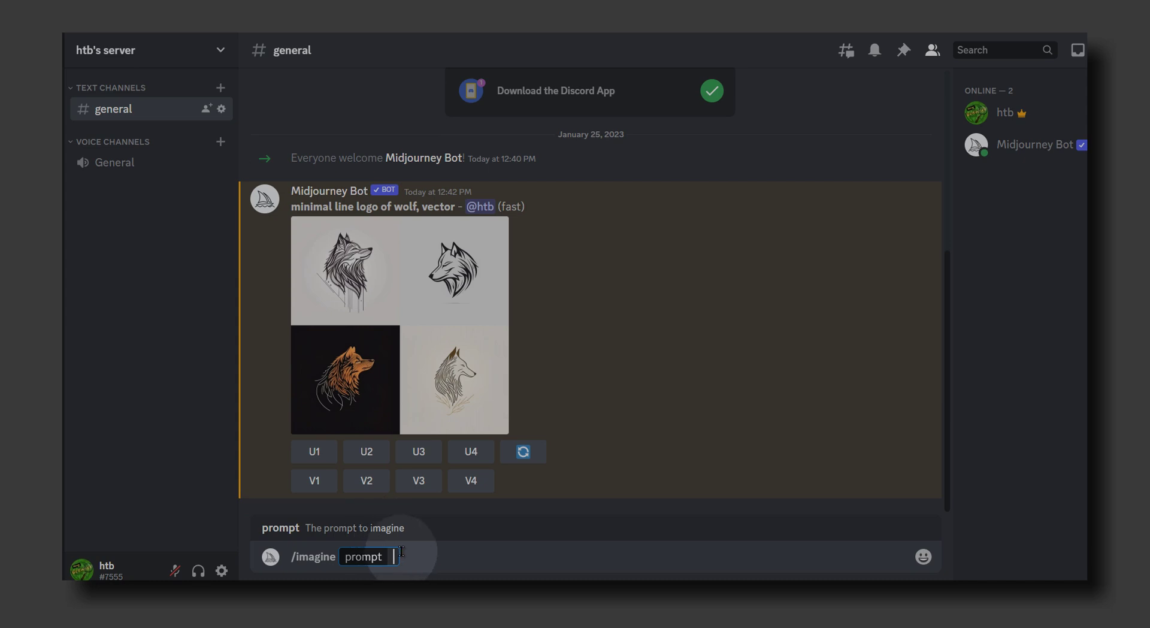
type("simple, color balck,")
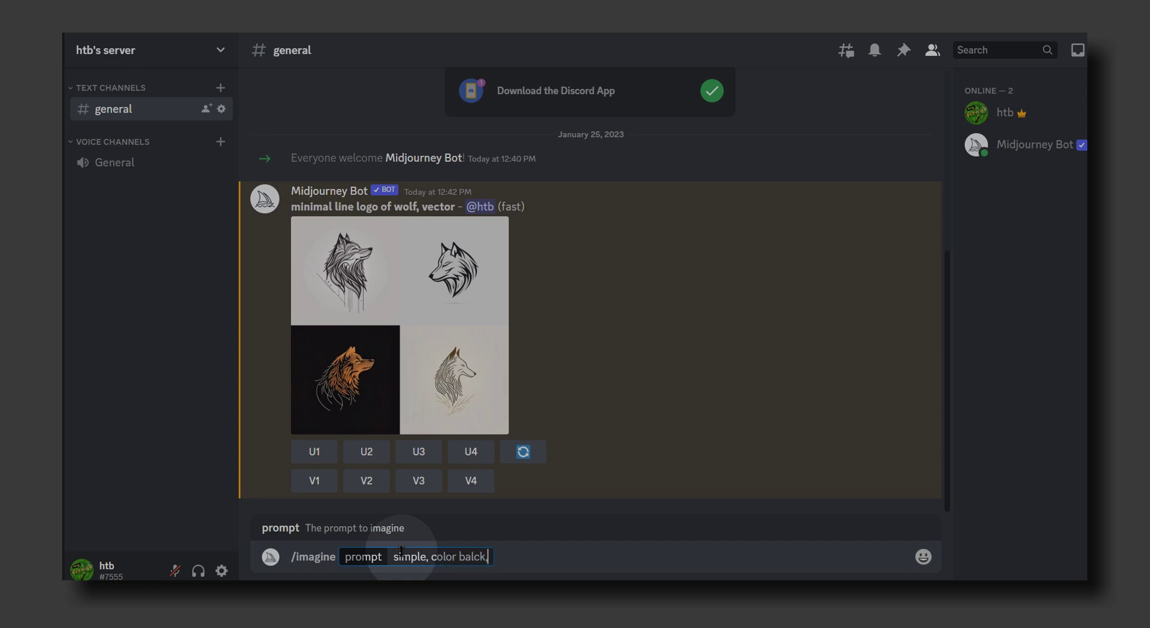
type(" miniaml")
key("BackSpace")
key("BackSpace")
key("BackSpace")
key("BackSpace")
type("imal li")
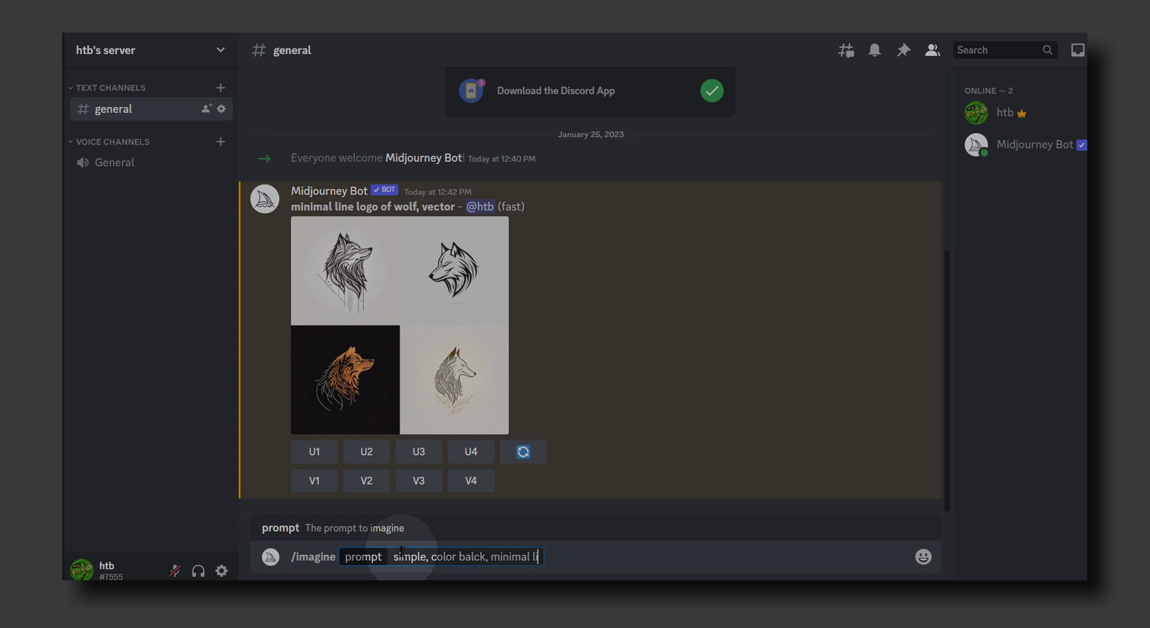
type("ne logo of")
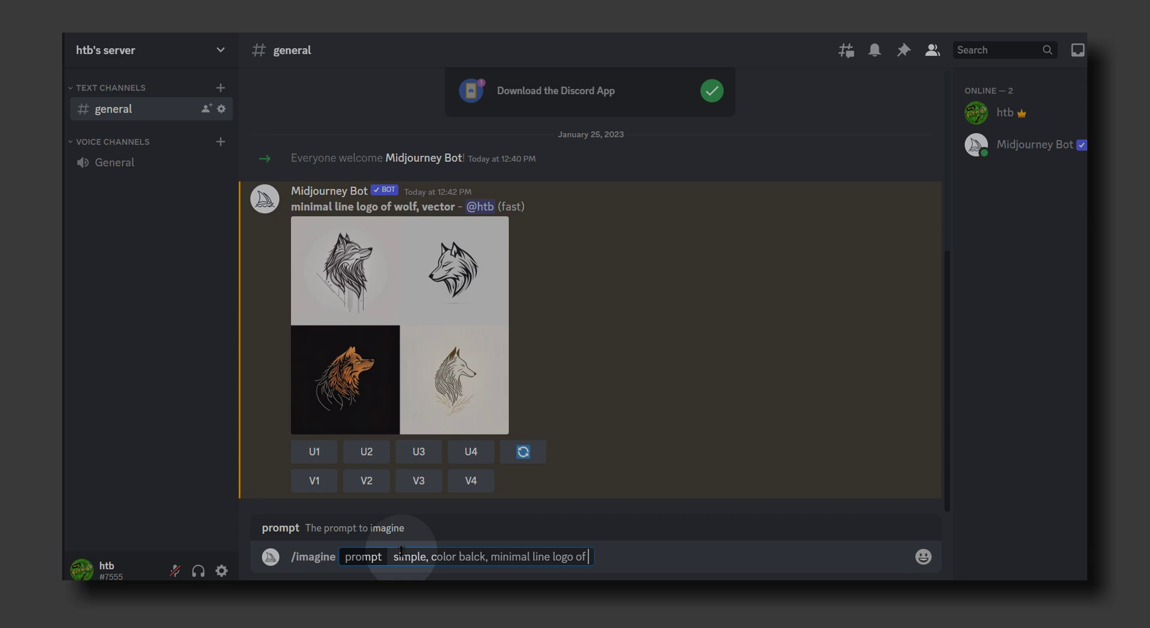
type(" dog, vector")
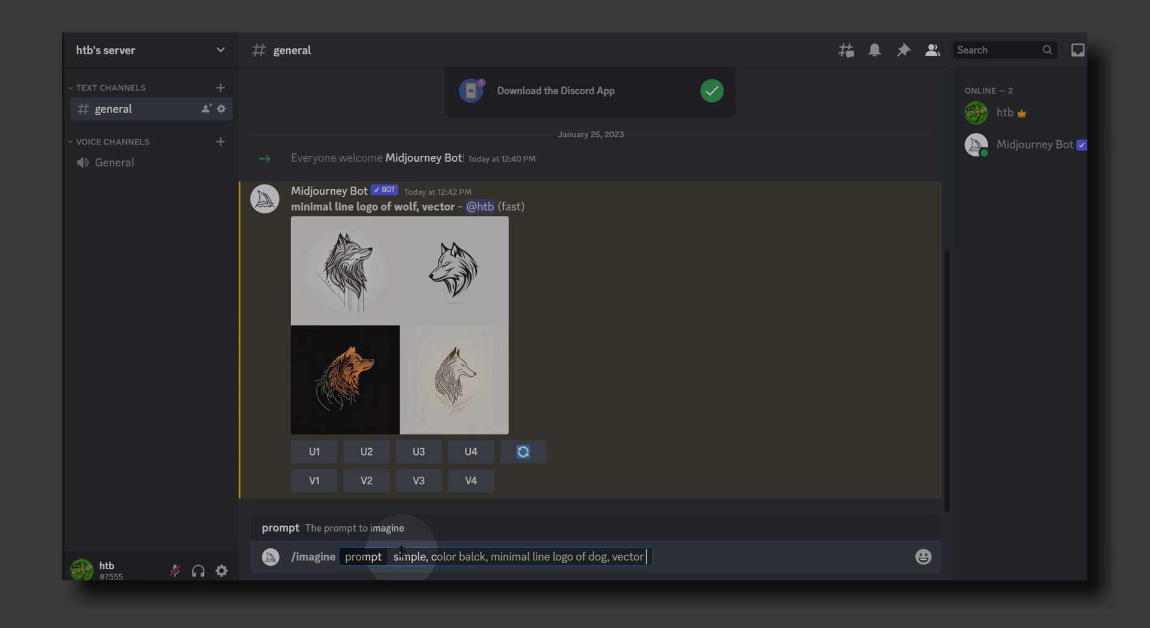
key("BackSpace")
type(", landscape")
key("Return")
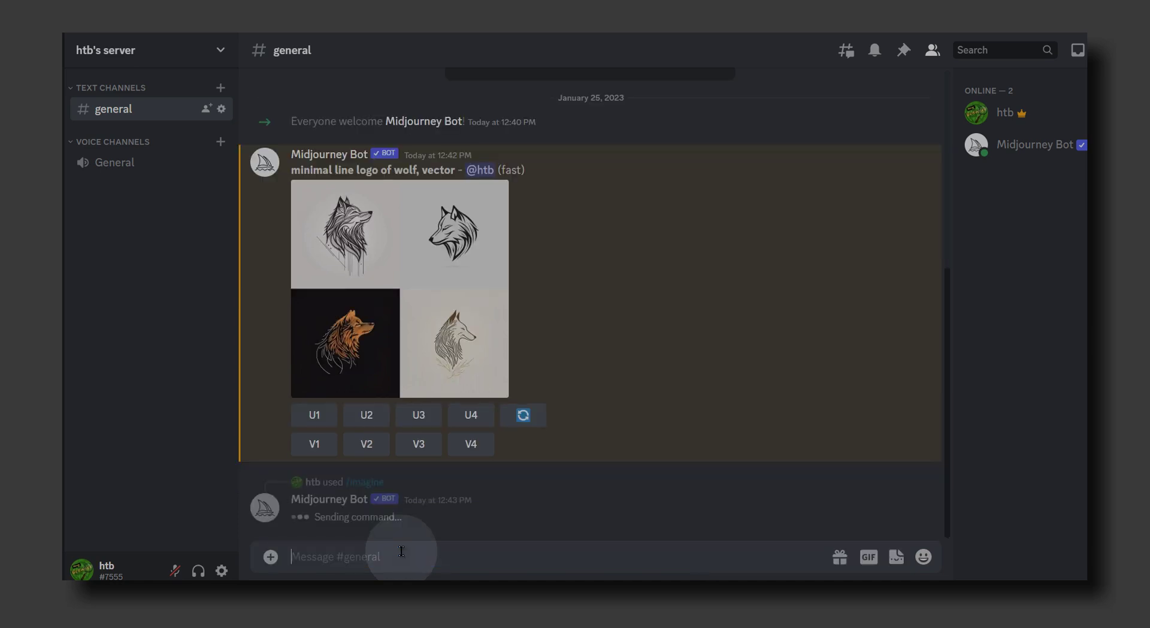
- Enlarge the new black dog landscape logo grid for a closer look, then close it
left_click(523, 413)
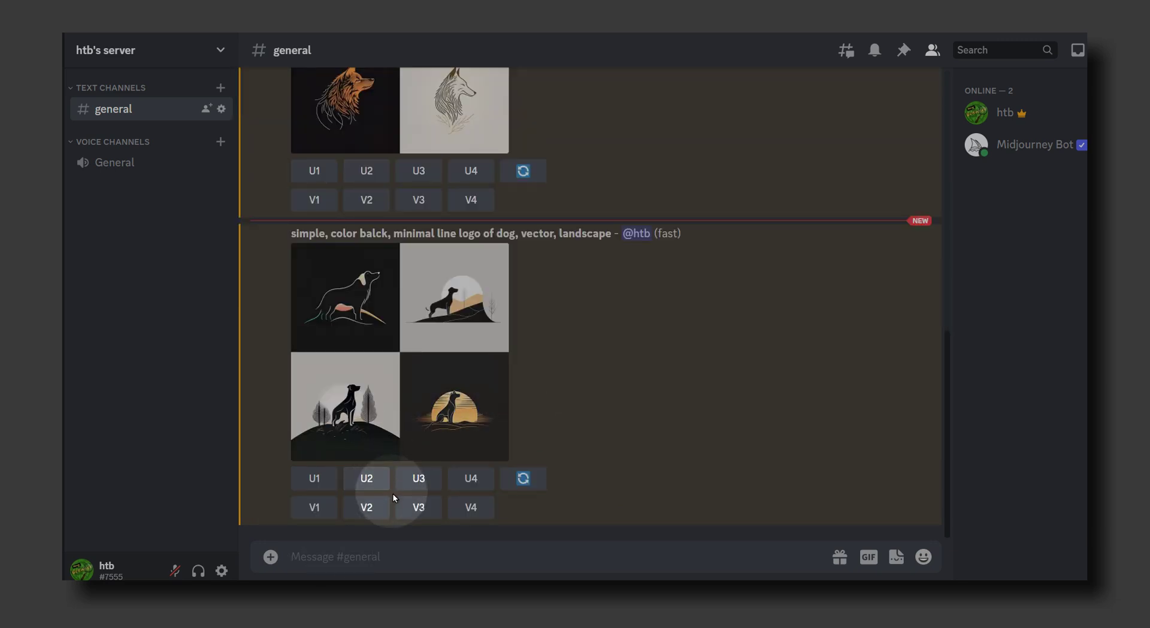
left_click(423, 328)
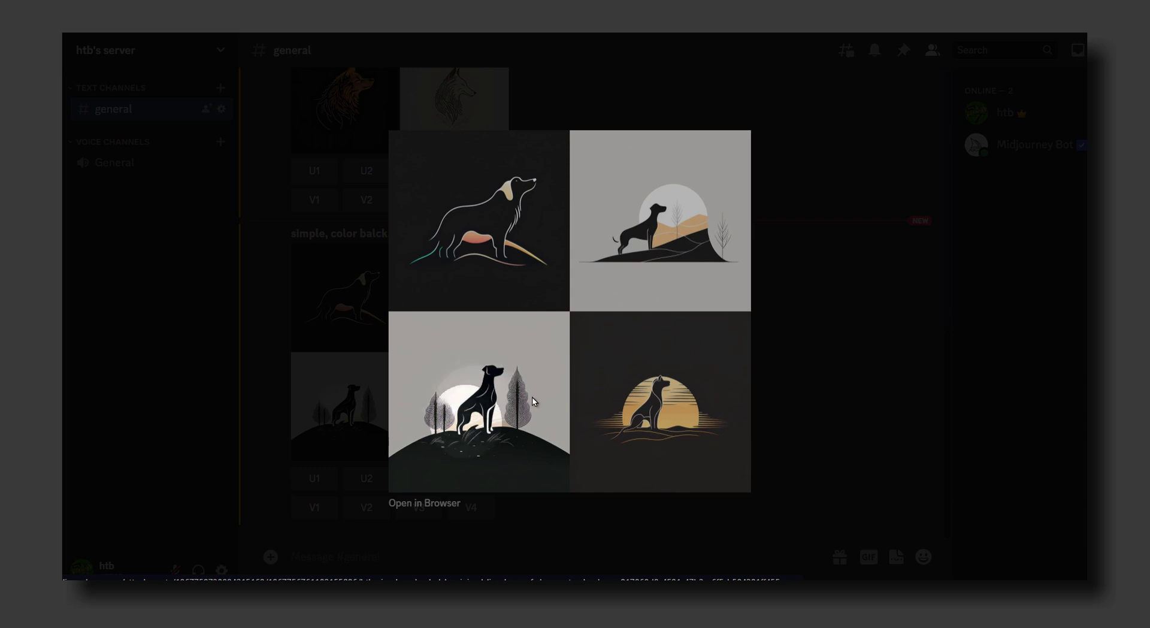
left_click(827, 374)
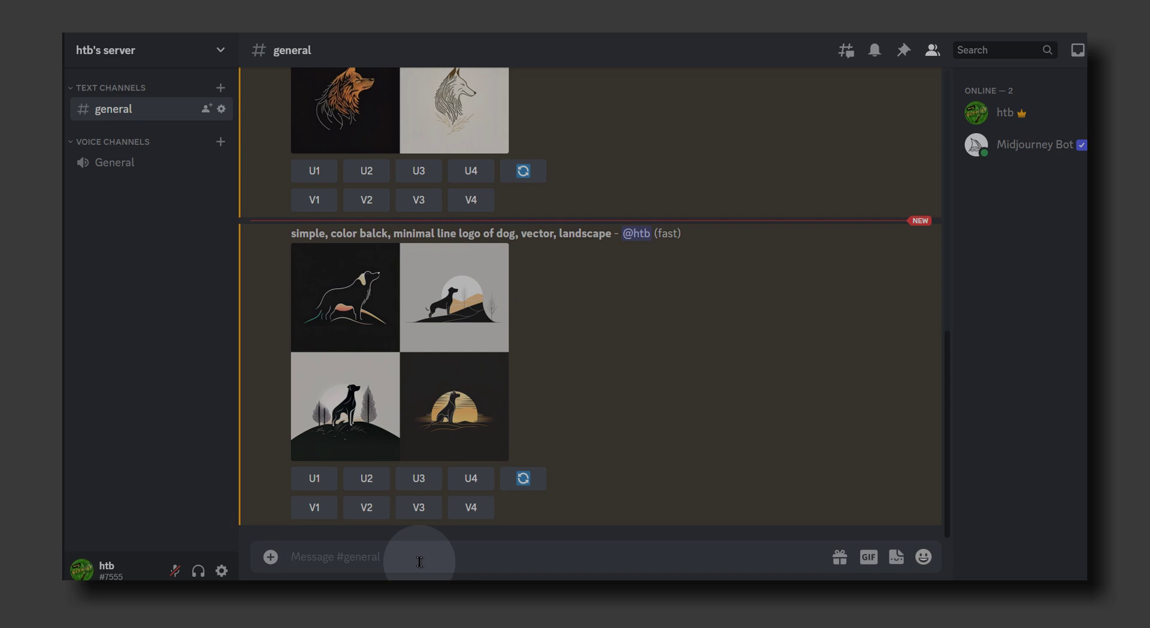
- Submit /imagine 'minimal line logo of dog, pixar movie style logo, da vinci style'
type("/")
key("BackSpace")
type("/")
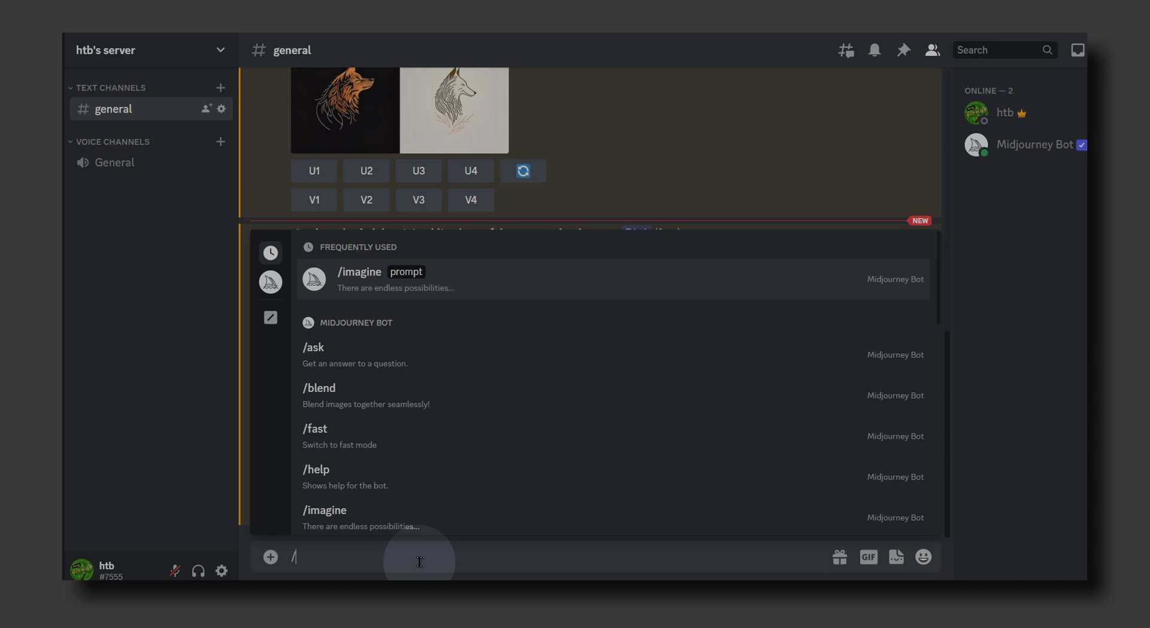
type("imagin")
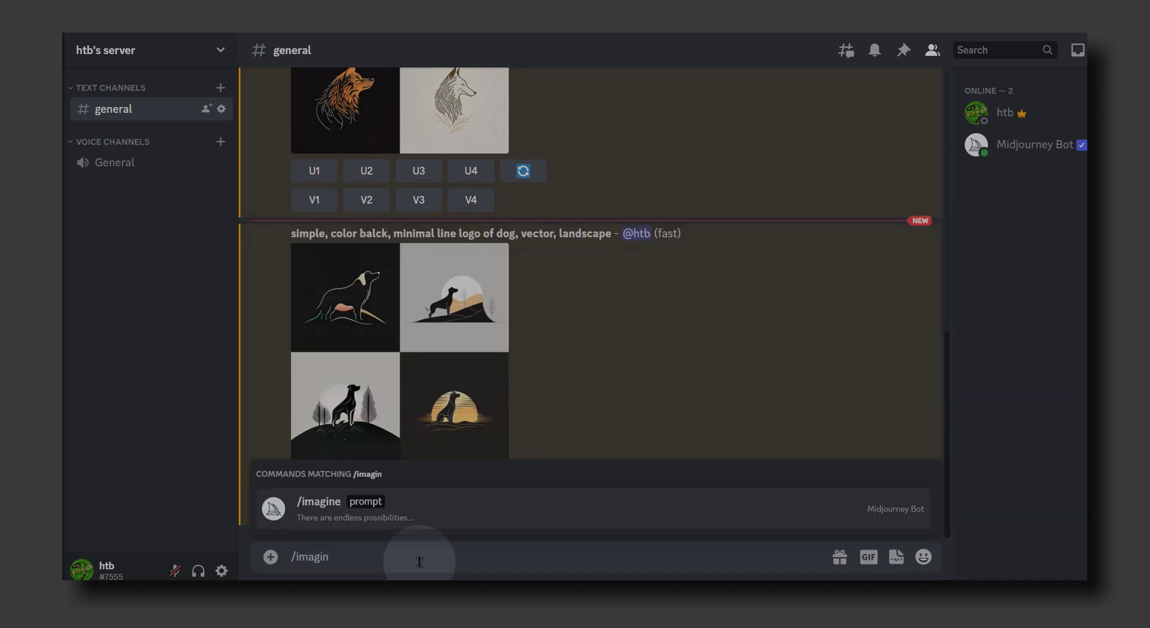
left_click(430, 520)
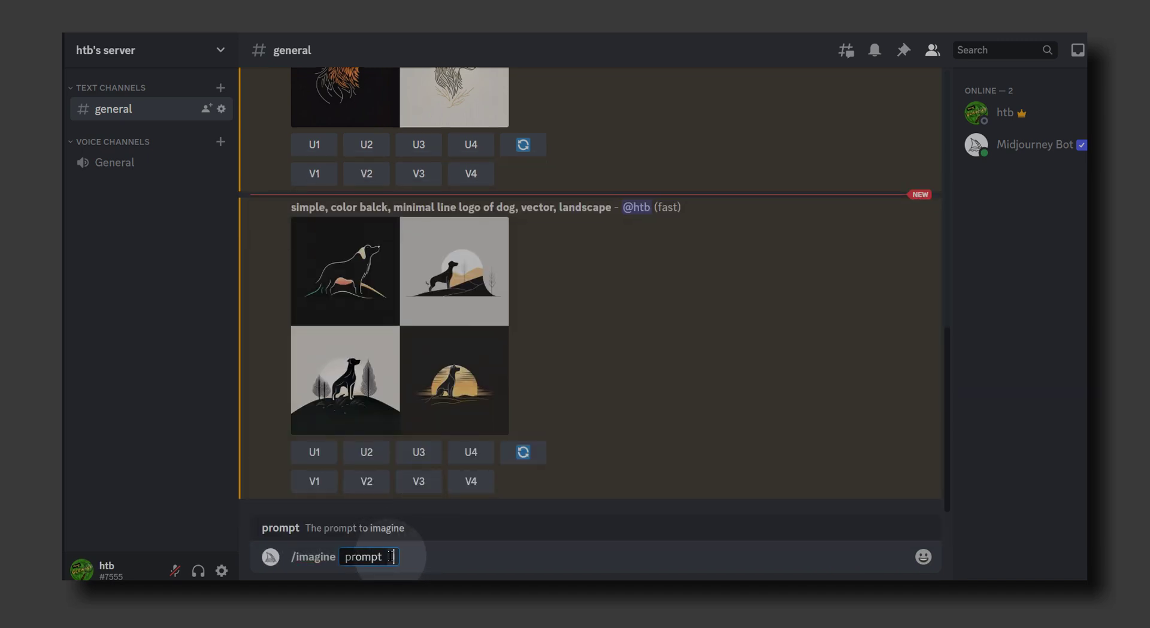
type("log")
key("BackSpace")
key("BackSpace")
key("BackSpace")
type("minimal line ")
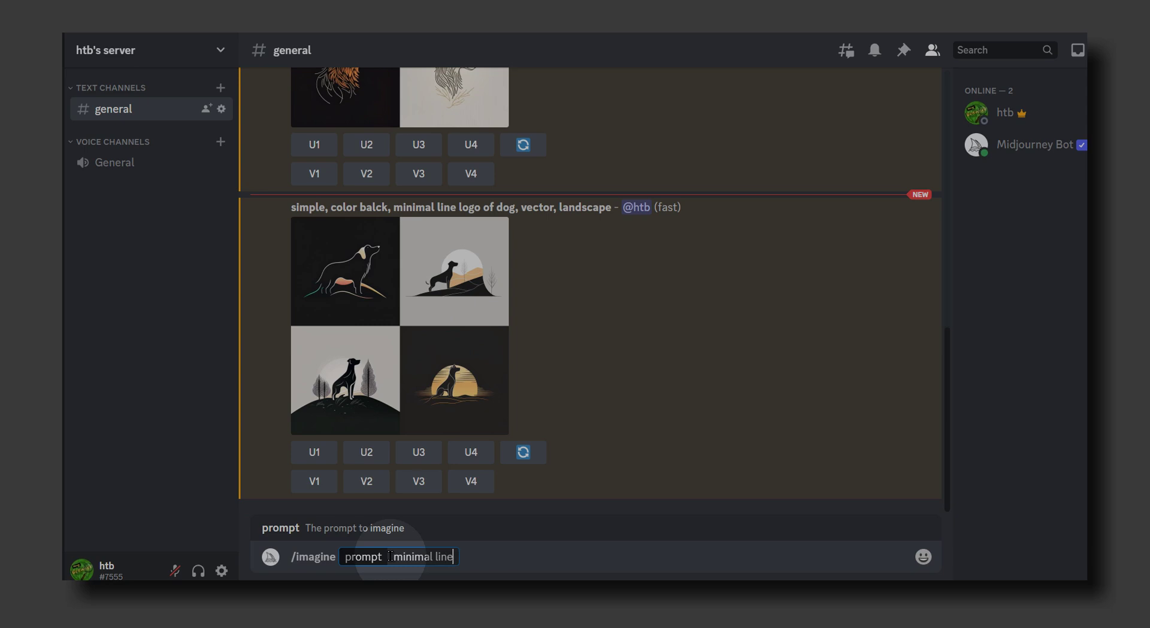
type("logo of dog,")
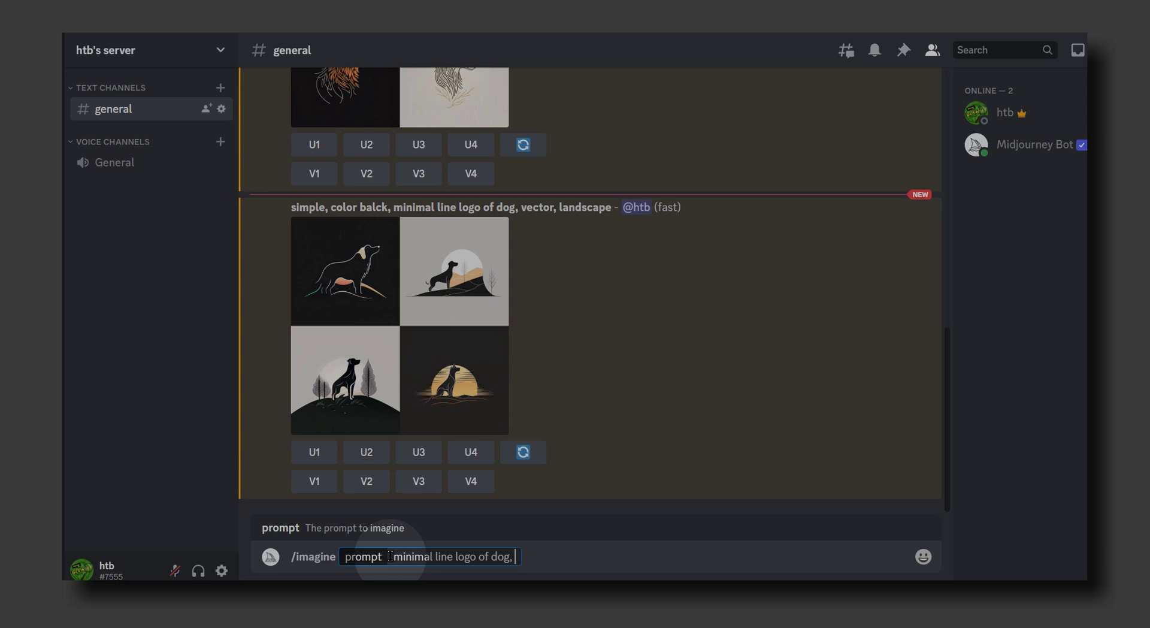
type(" pixar movie st")
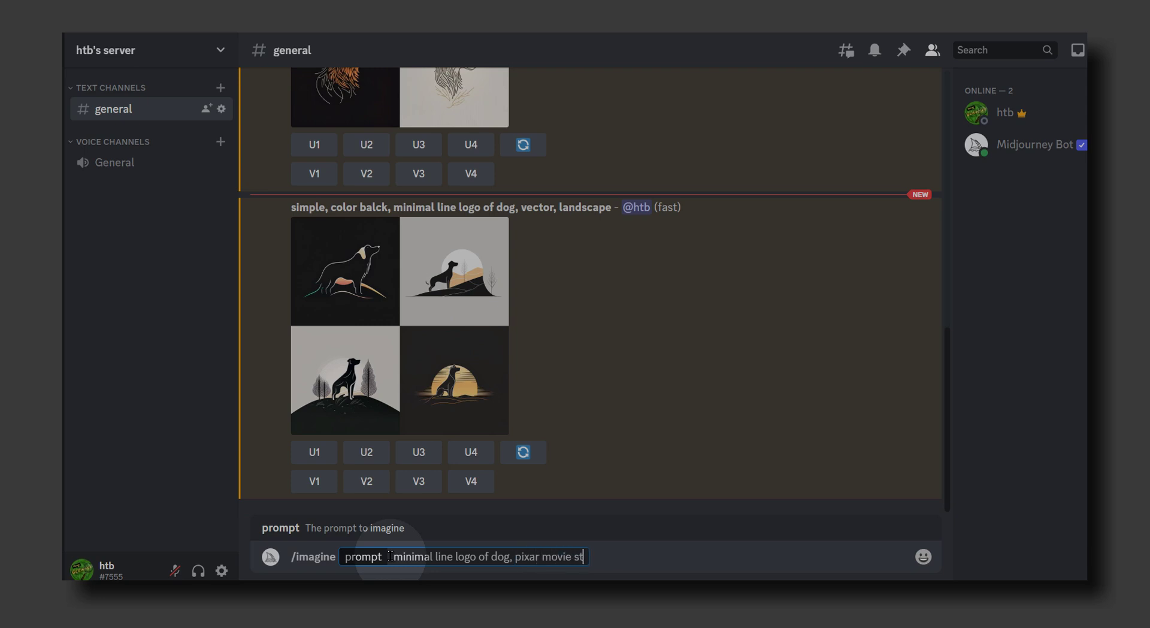
type("yle logo ,")
key("BackSpace")
key("BackSpace")
type(", pa")
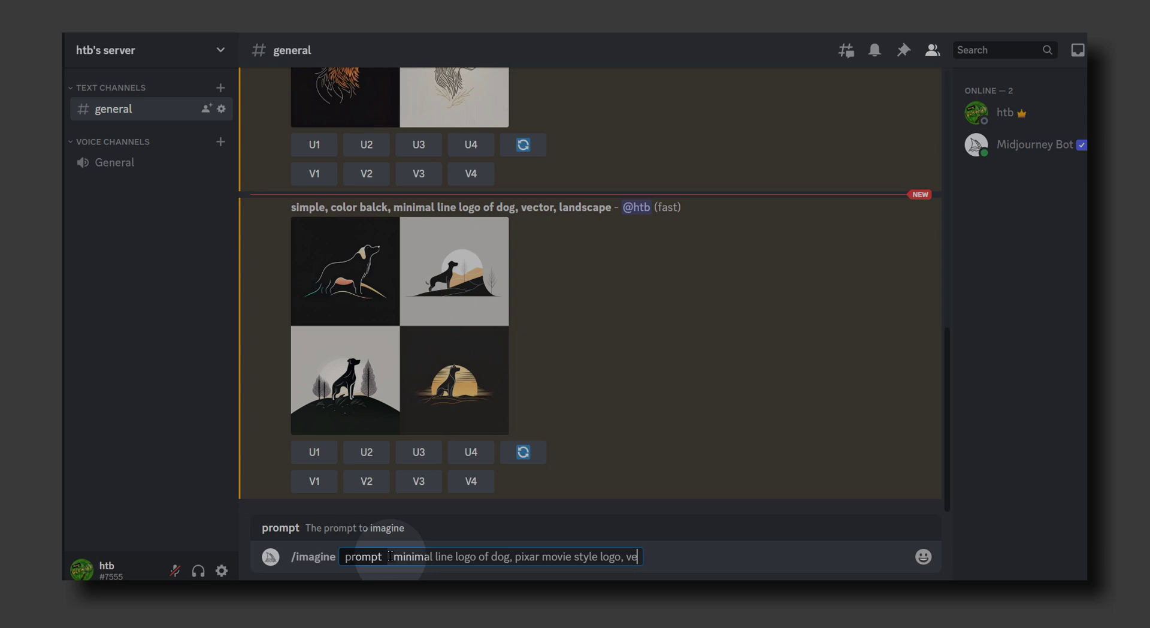
type("in")
key("BackSpace")
key("BackSpace")
key("BackSpace")
key("BackSpace")
type("da vinci style")
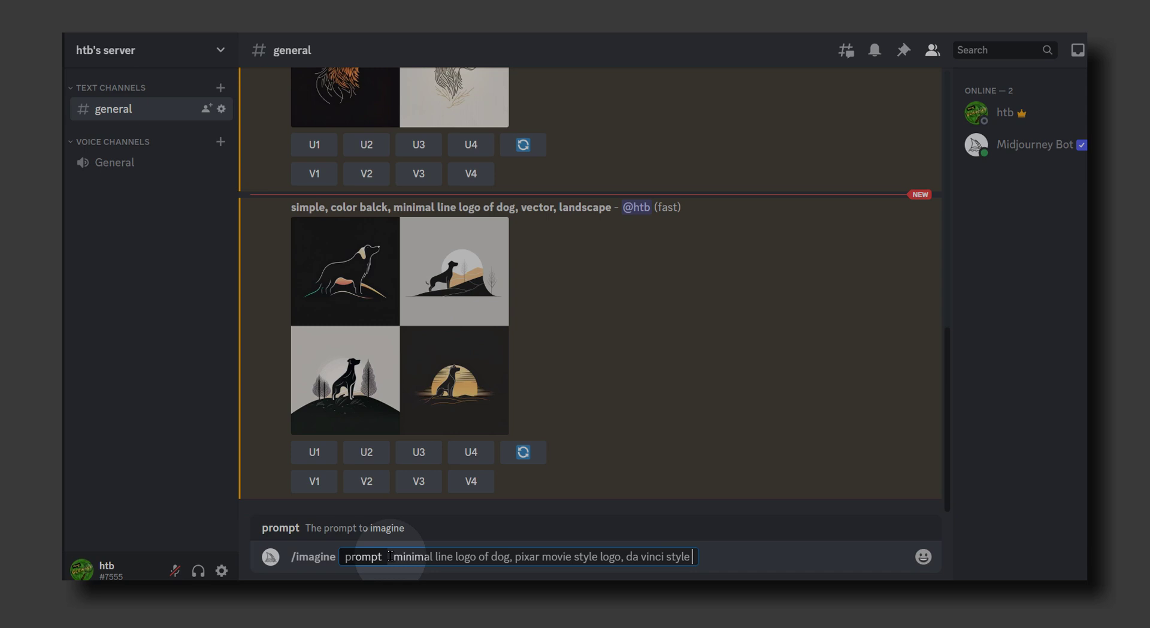
key("Return")
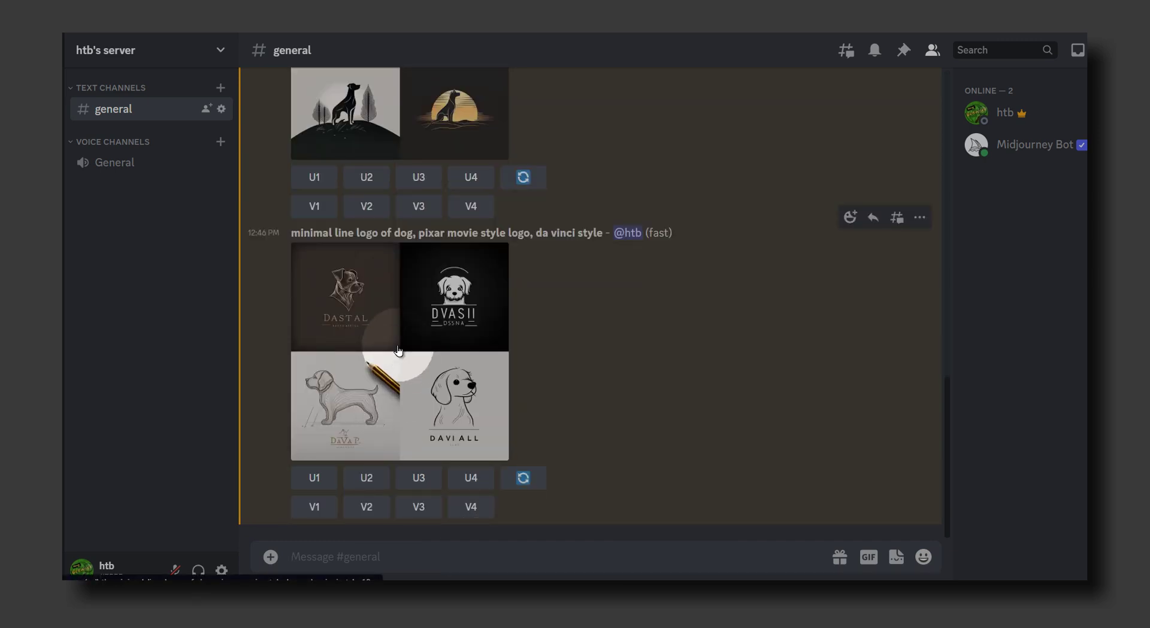
- Inspect the enlarged da Vinci dog logo grid twice, then return to the message box
left_click(398, 350)
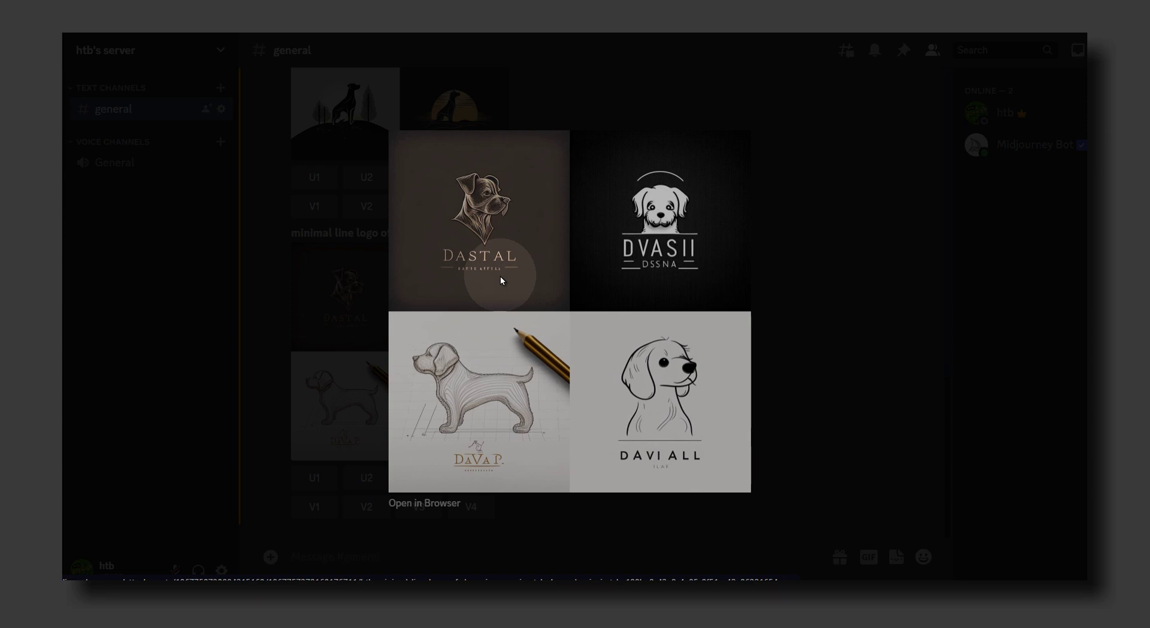
left_click(793, 296)
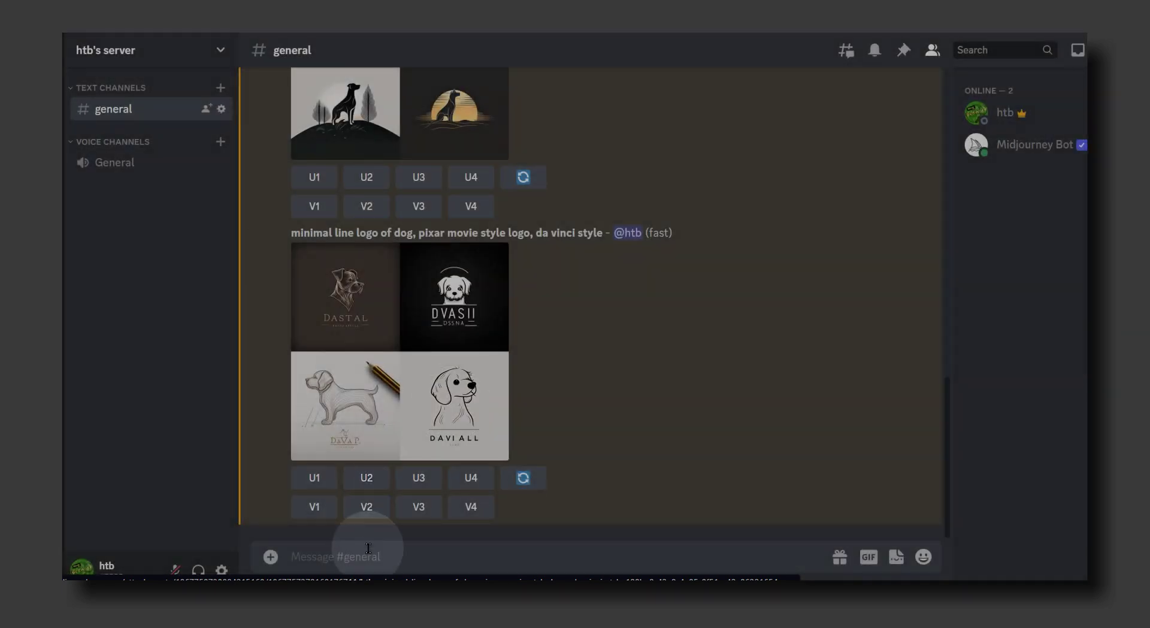
left_click_drag(536, 232, 603, 232)
left_click(400, 537)
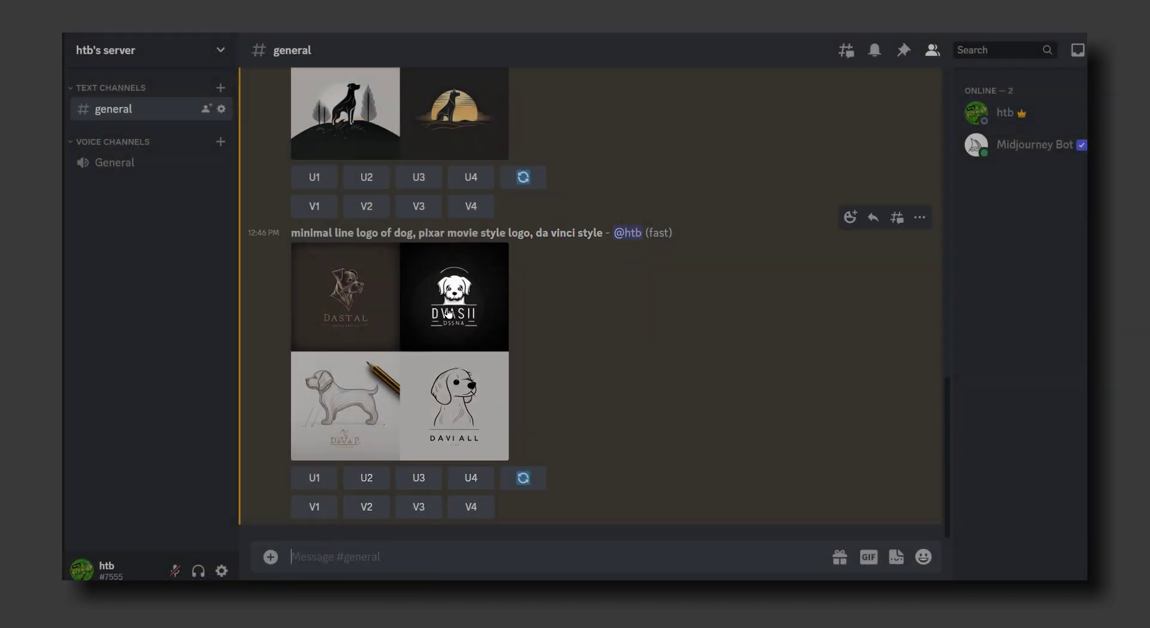
left_click(461, 326)
left_click(771, 334)
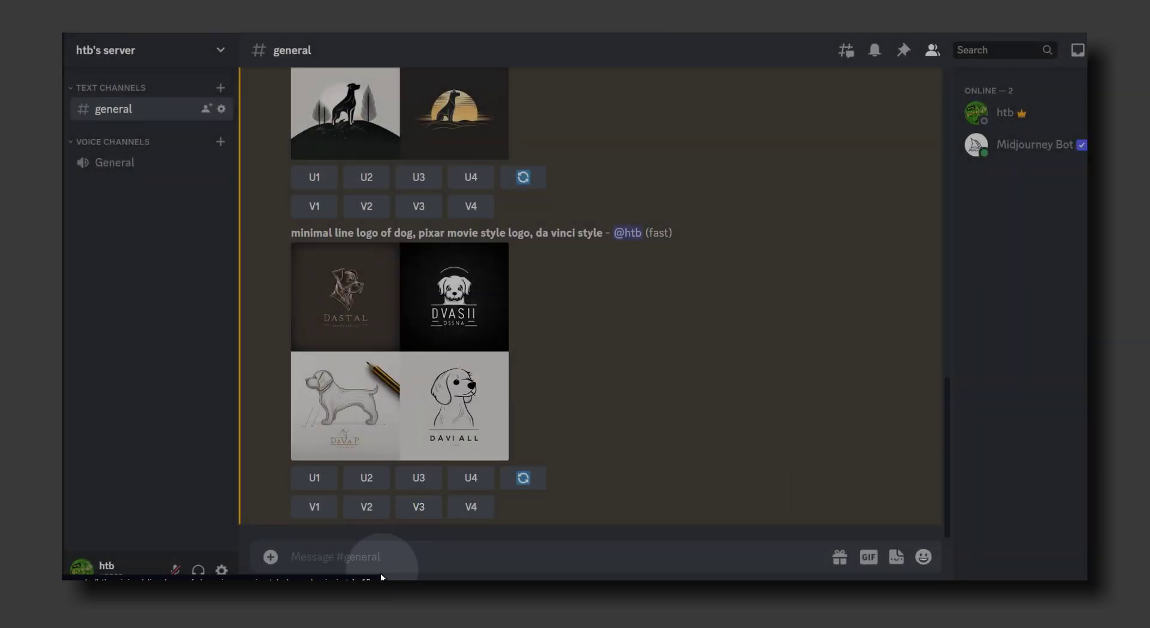
left_click(378, 547)
- Submit /imagine 'line art, sharp, vector, low-poly logo of a dog' to Midjourney Bot
type("/ima")
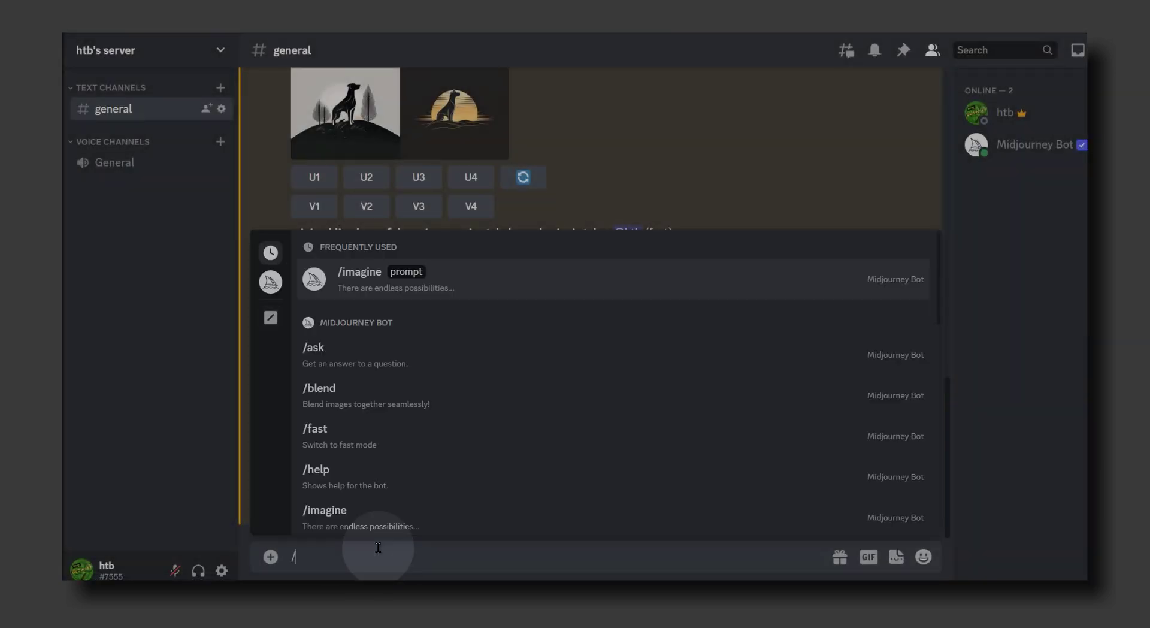
left_click(381, 507)
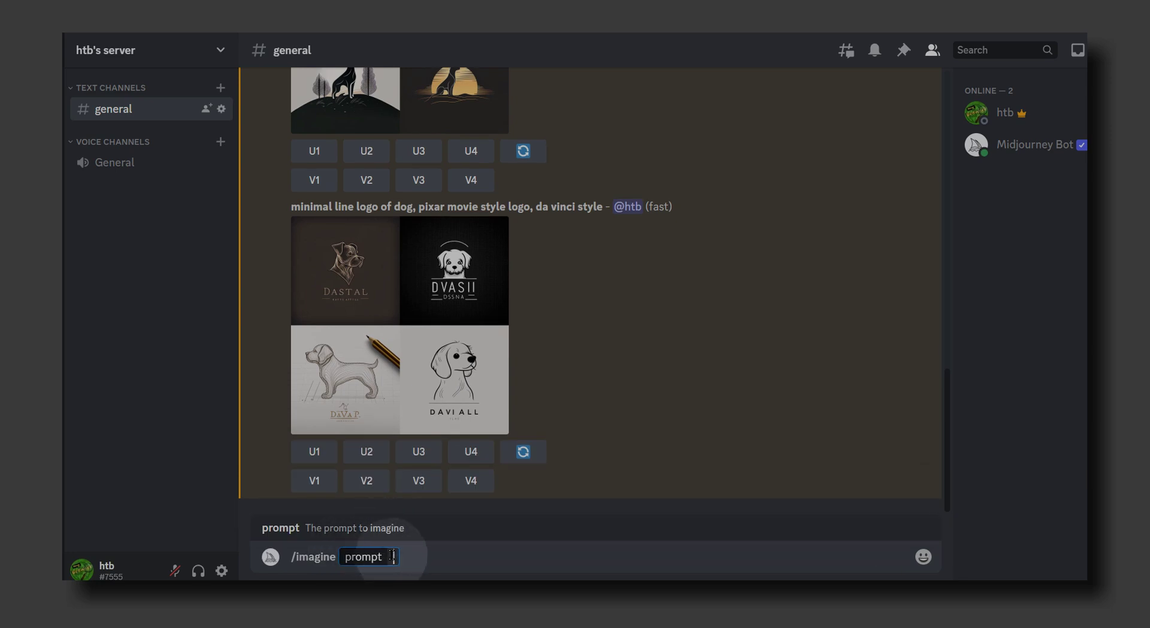
type("minimal, ")
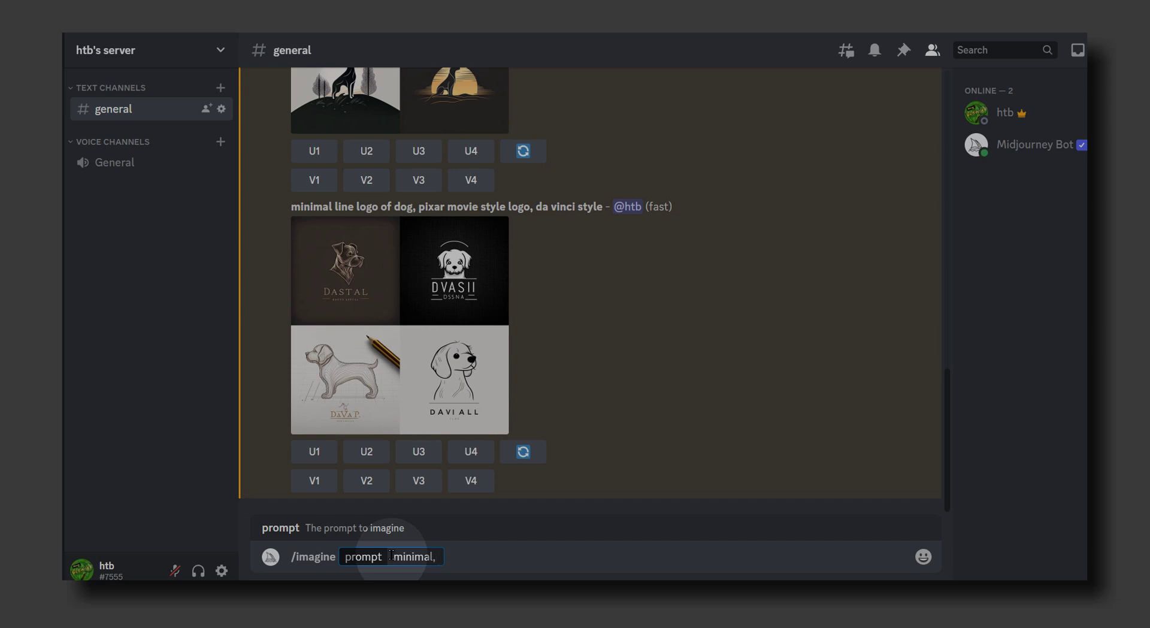
type("logo ,")
key("BackSpace")
key("BackSpace")
key("BackSpace")
key("BackSpace")
key("BackSpace")
key("BackSpace")
key("BackSpace")
key("BackSpace")
type(", lo")
key("BackSpace")
key("BackSpace")
key("BackSpace")
key("BackSpace")
key("BackSpace")
key("BackSpace")
key("BackSpace")
key("BackSpace")
key("BackSpace")
key("BackSpace")
key("BackSpace")
type("re")
key("BackSpace")
key("BackSpace")
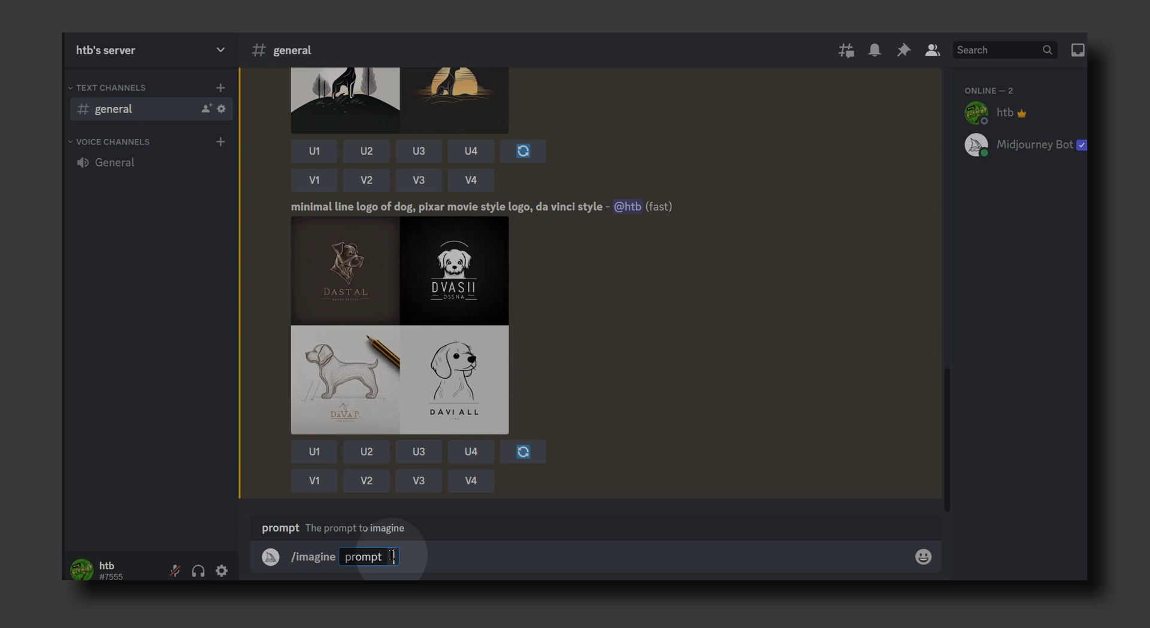
type("line art, sharpt")
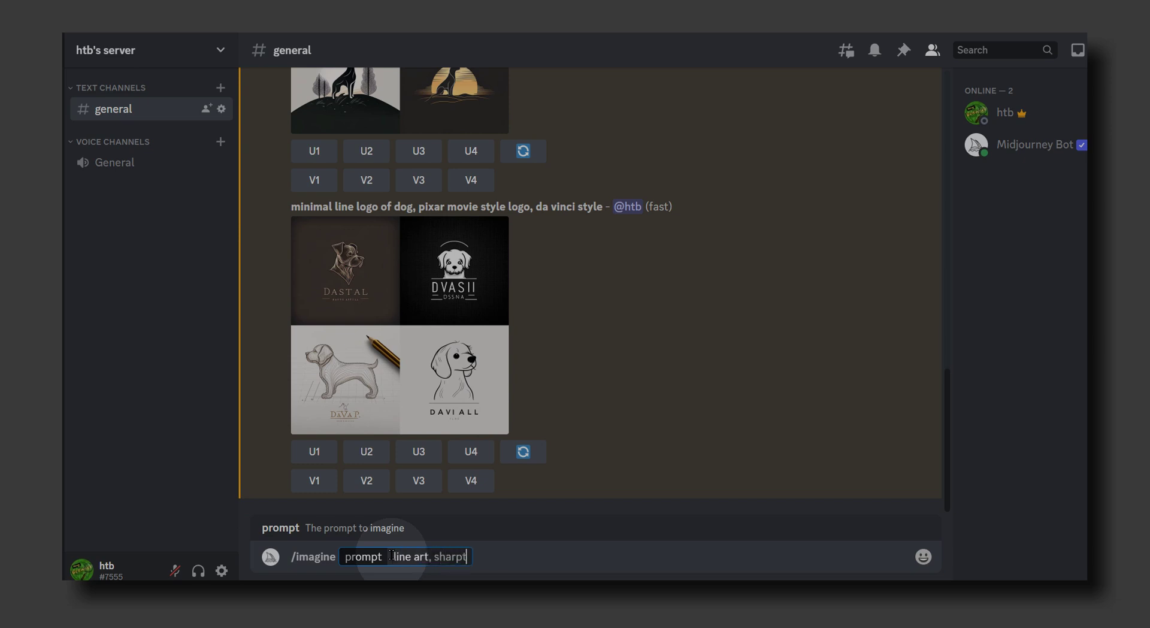
key("BackSpace")
type(", vector, low")
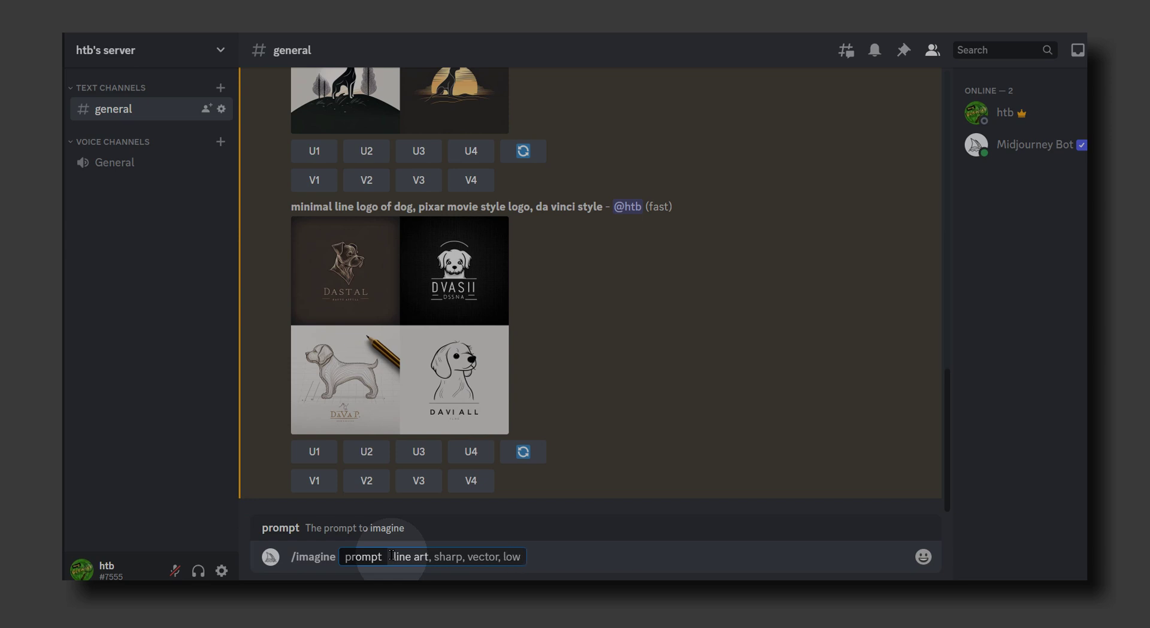
type("-poly logo")
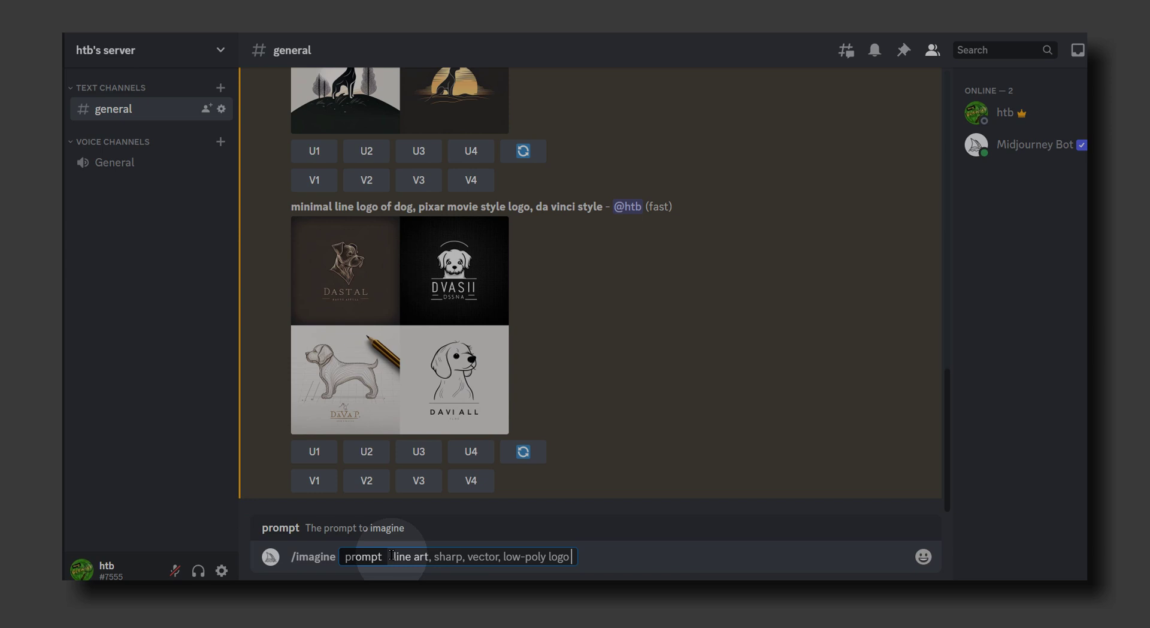
type(" of a dog")
key("Return")
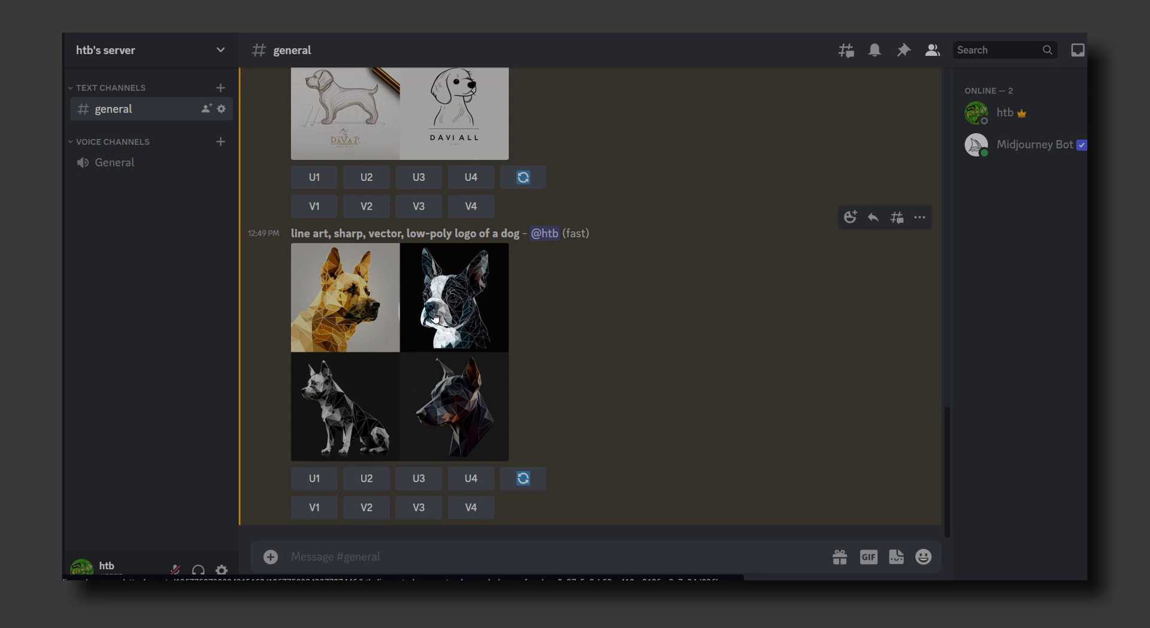
left_click(436, 317)
left_click(829, 347)
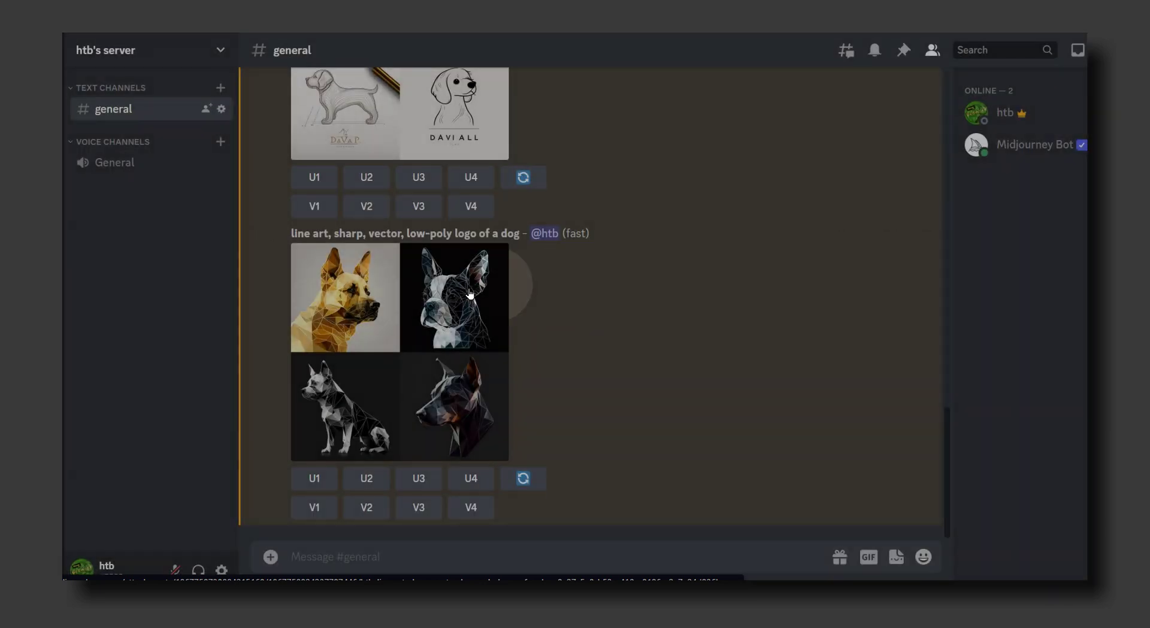
left_click(417, 301)
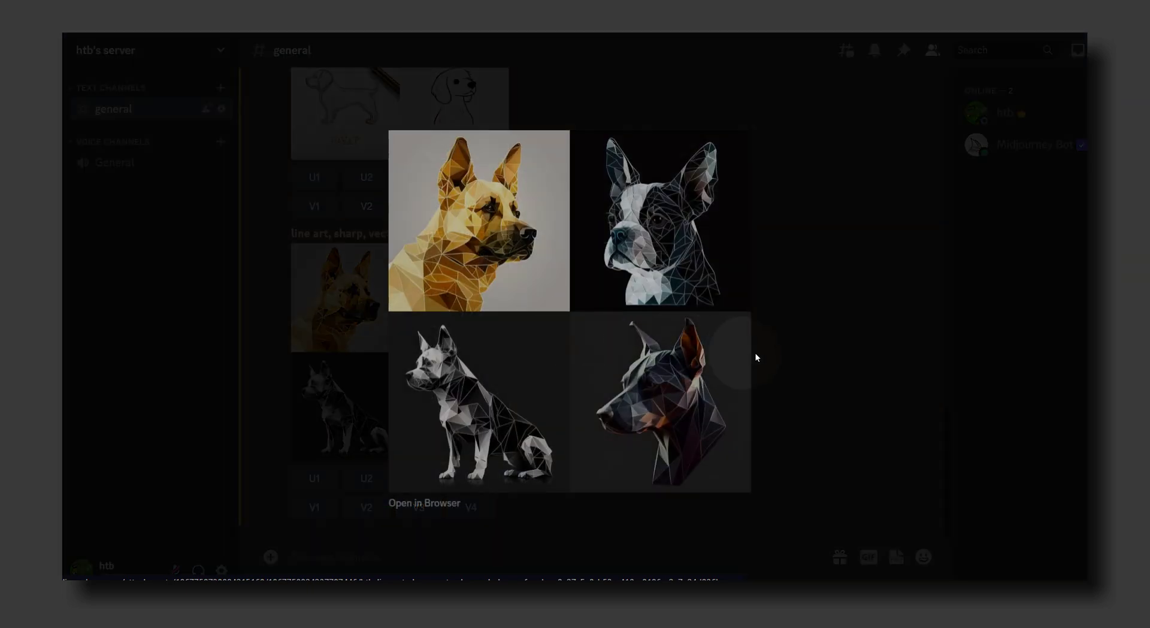
left_click(754, 353)
left_click(442, 347)
left_click(778, 350)
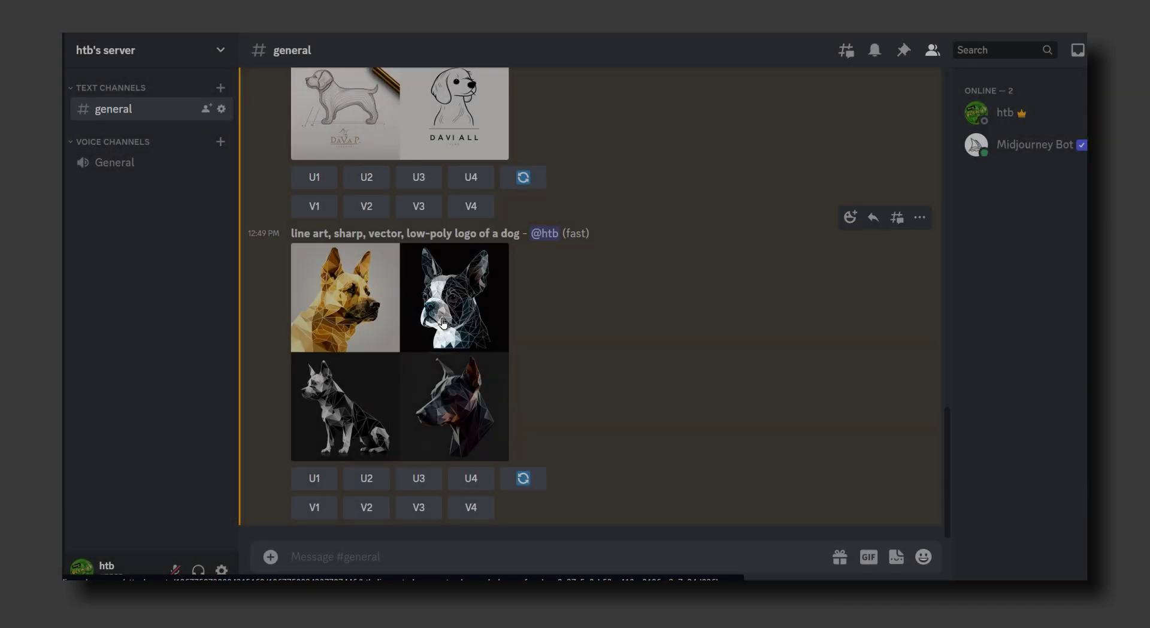